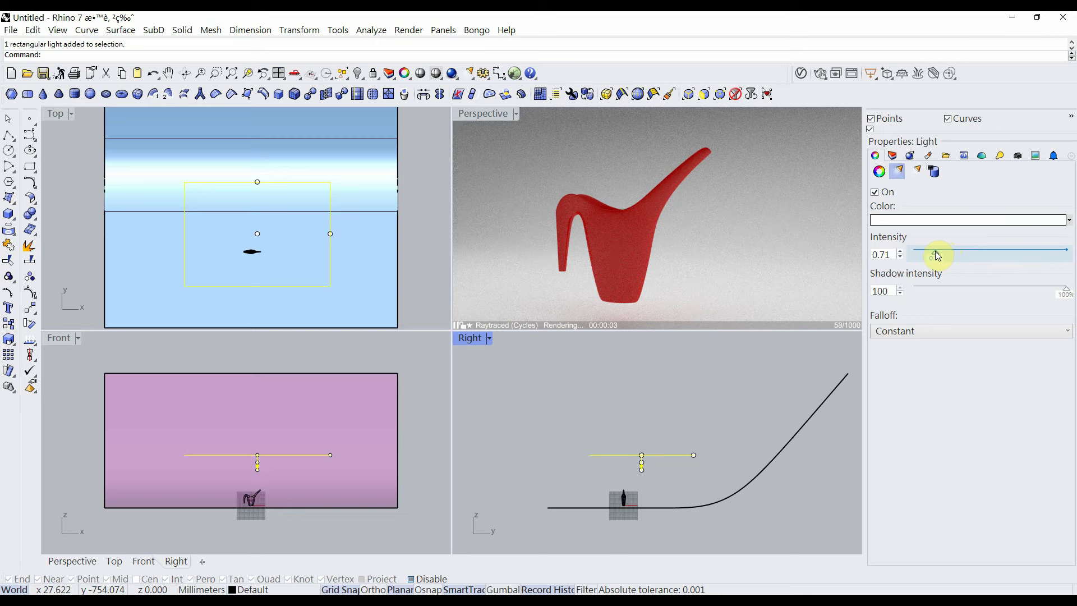
Raise the backdrop surface in the Right view until its floor meets the base of the watering can
{"action": "left_click", "coordinate": [649, 272]}
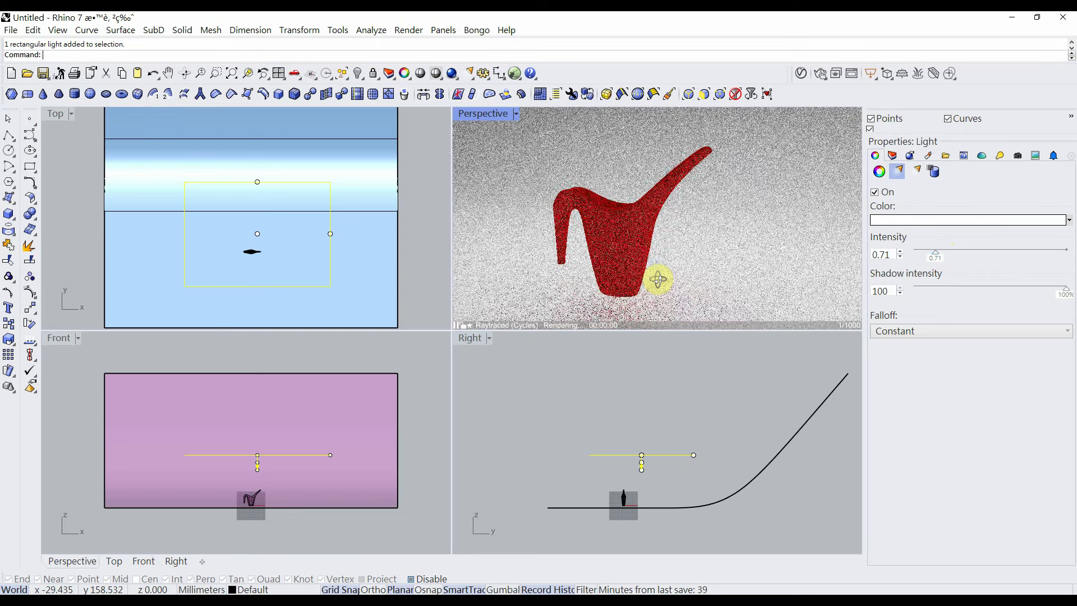
{"action": "mouse_move", "coordinate": [643, 305]}
{"action": "right_mouse_down"}
{"action": "mouse_move", "coordinate": [640, 271]}
{"action": "mouse_move", "coordinate": [653, 319]}
{"action": "right_mouse_up"}
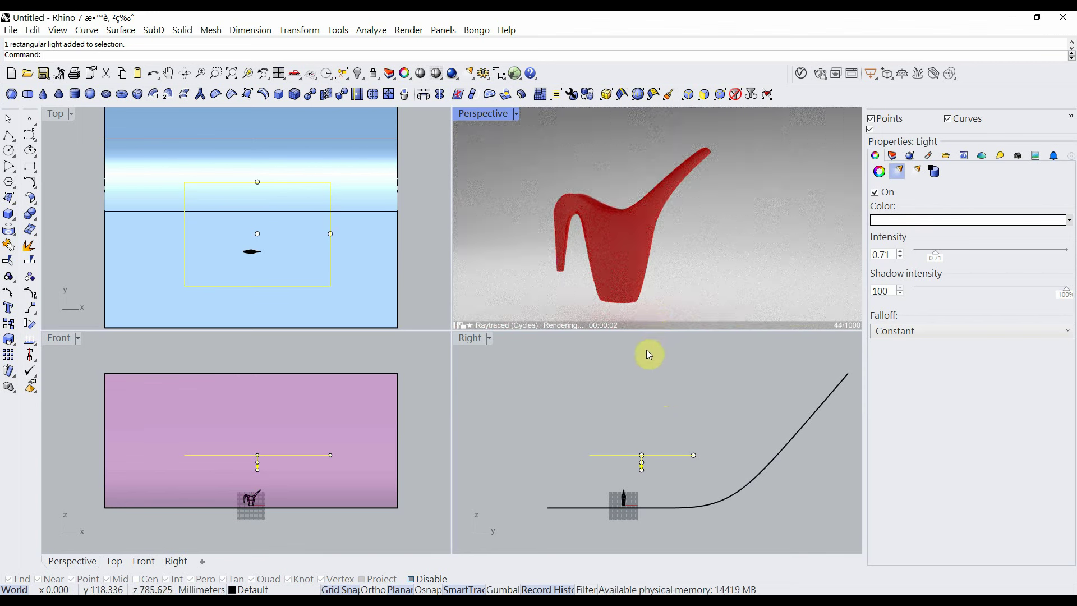
{"action": "left_click", "coordinate": [644, 395]}
{"action": "scroll", "coordinate": [622, 512], "scroll_direction": "up", "scroll_amount": 5}
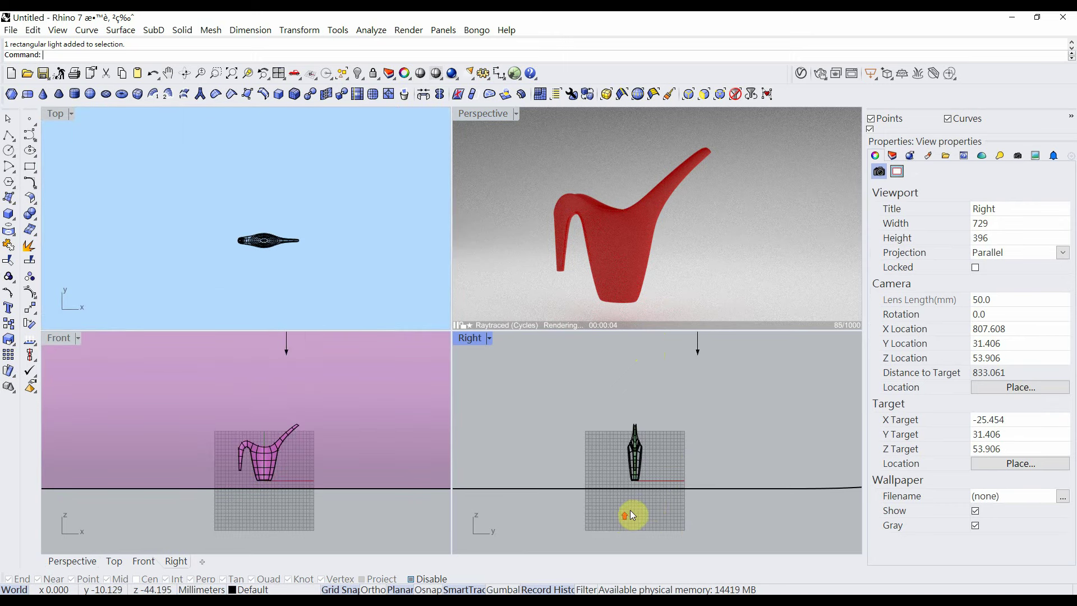
{"action": "left_click", "coordinate": [594, 453]}
{"action": "left_click_drag", "start_coordinate": [597, 459], "coordinate": [597, 432]}
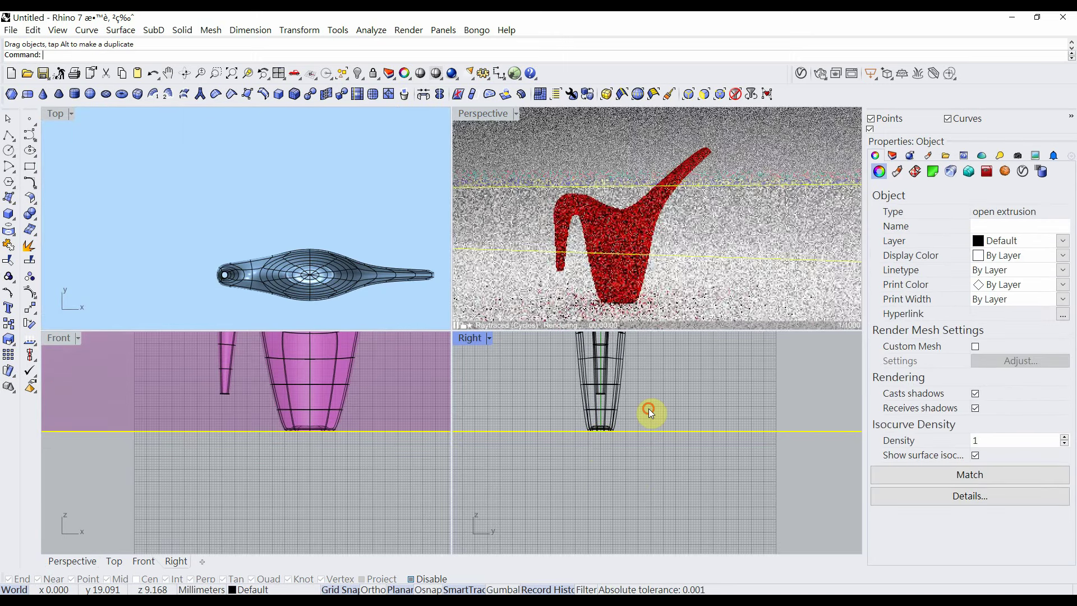
{"action": "left_click", "coordinate": [649, 409]}
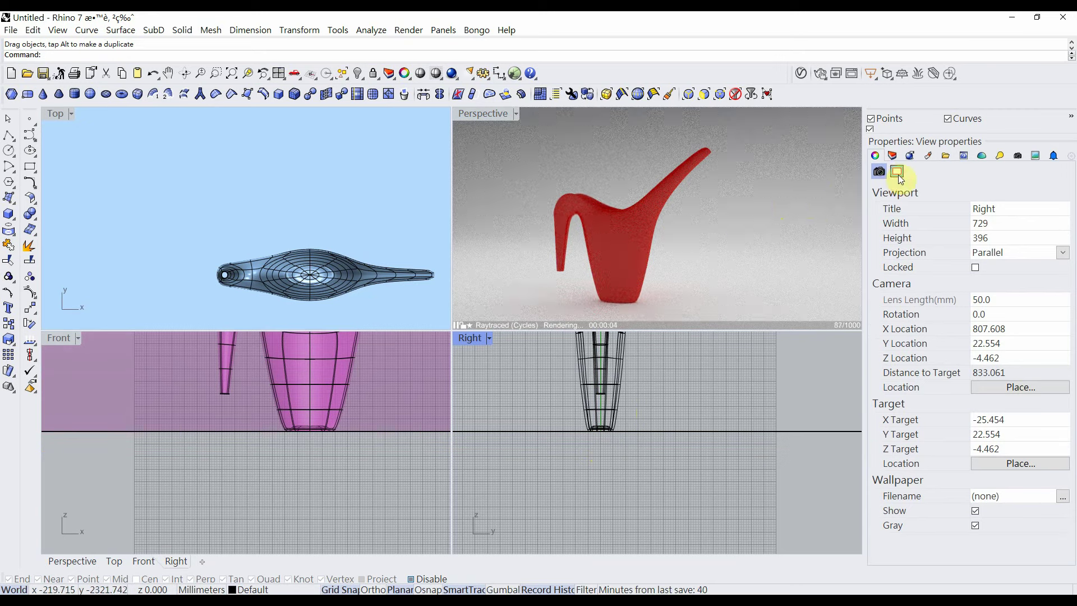
Create a new Metal material and assign it to the backdrop surface
{"action": "left_click", "coordinate": [926, 157]}
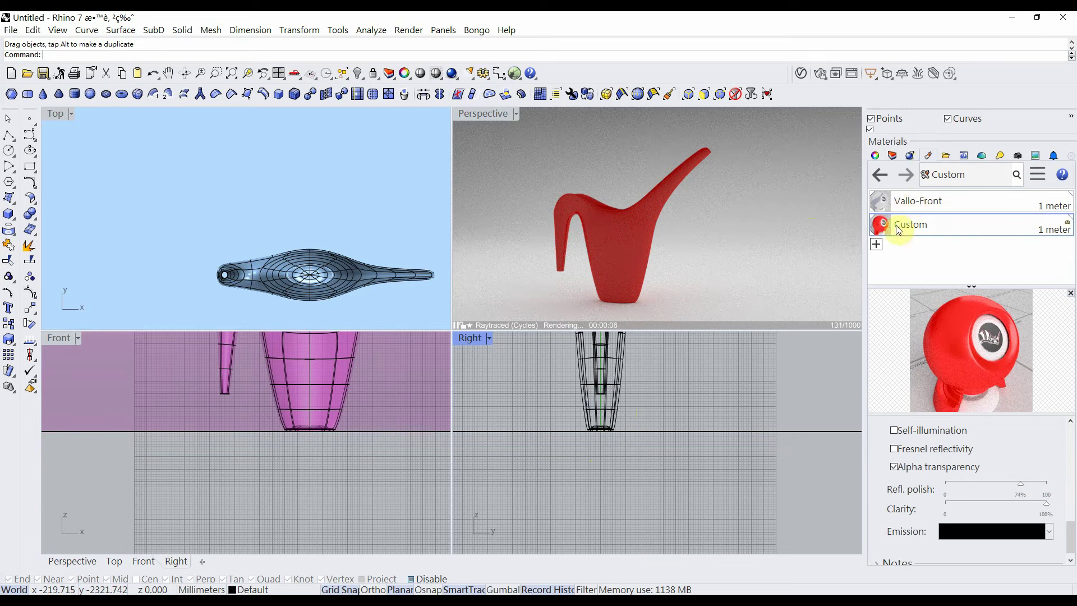
{"action": "left_click", "coordinate": [878, 244]}
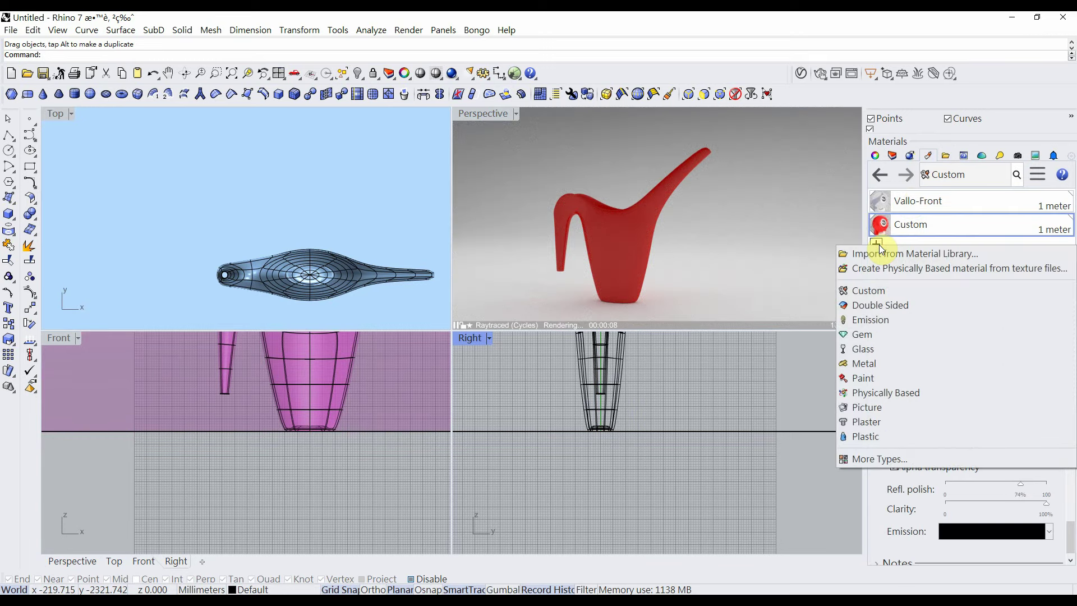
{"action": "left_click", "coordinate": [875, 364]}
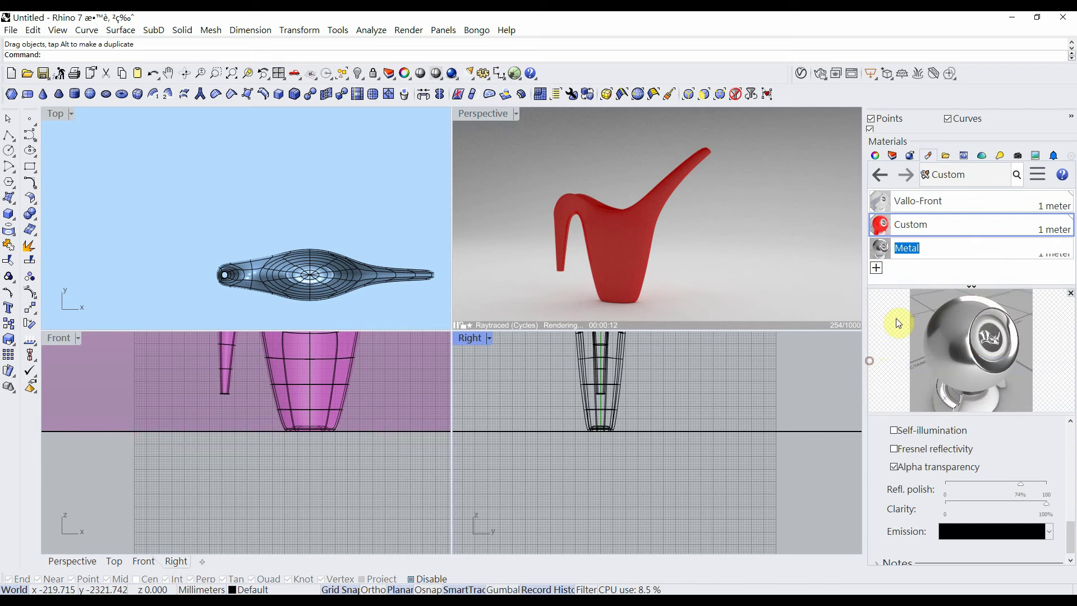
{"action": "left_click_drag", "start_coordinate": [887, 250], "coordinate": [789, 247]}
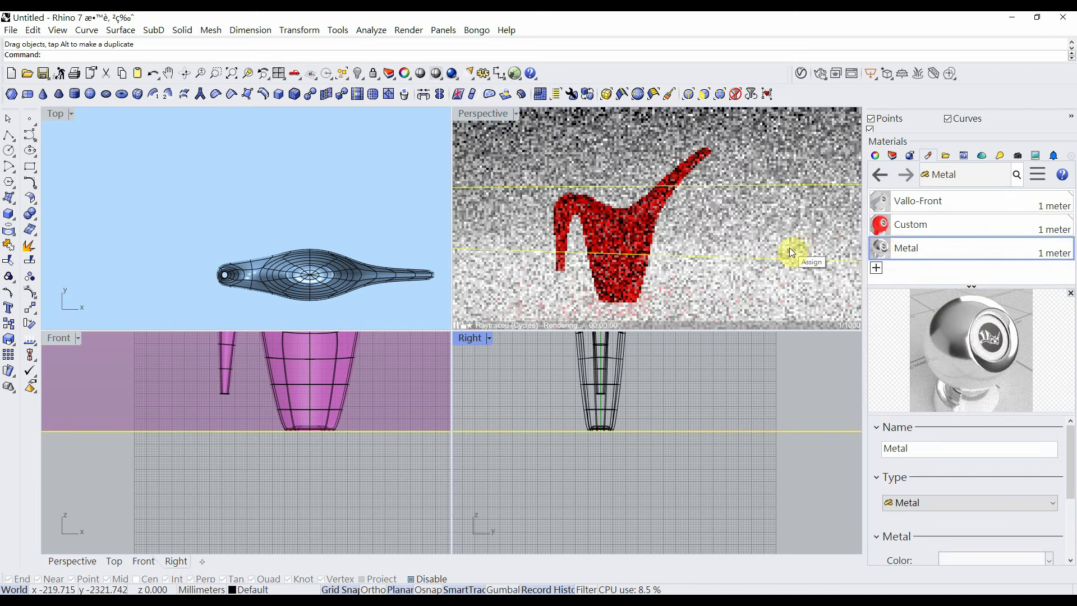
{"action": "right_click_drag", "start_coordinate": [739, 248], "coordinate": [694, 232]}
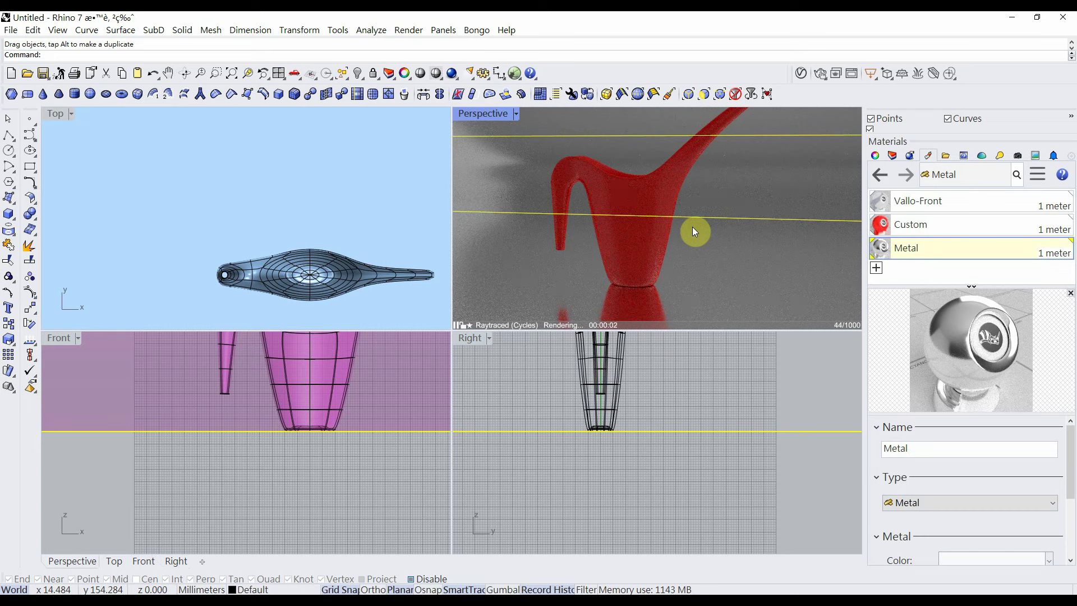
Set the Metal material's colour to a very dark gray and its polish to 68%
{"action": "left_click_drag", "start_coordinate": [1071, 443], "coordinate": [1072, 473]}
{"action": "left_click", "coordinate": [984, 495]}
{"action": "mouse_move", "coordinate": [916, 371]}
{"action": "left_mouse_down"}
{"action": "mouse_move", "coordinate": [984, 378]}
{"action": "mouse_move", "coordinate": [987, 369]}
{"action": "left_mouse_up"}
{"action": "left_click", "coordinate": [949, 482]}
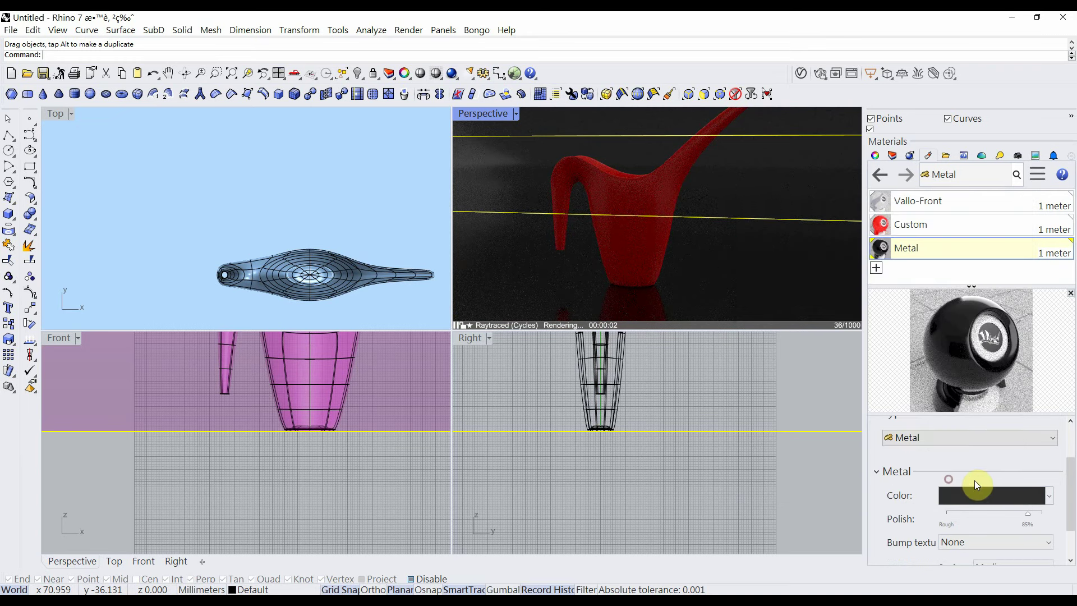
{"action": "mouse_move", "coordinate": [1071, 476]}
{"action": "left_mouse_down"}
{"action": "mouse_move", "coordinate": [1073, 519]}
{"action": "mouse_move", "coordinate": [1072, 473]}
{"action": "left_mouse_up"}
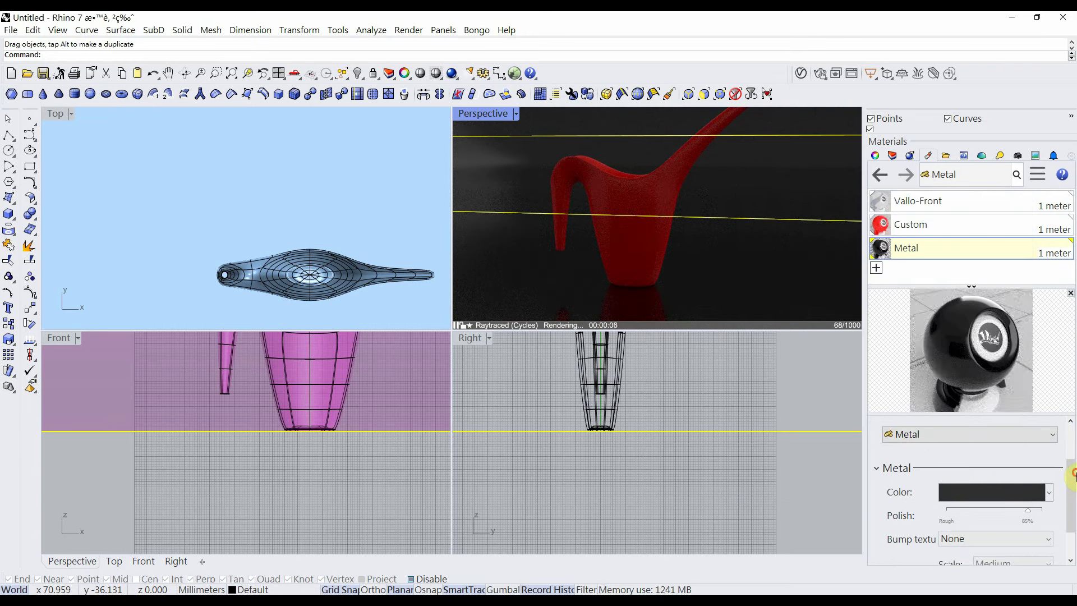
{"action": "left_click_drag", "start_coordinate": [1011, 507], "coordinate": [1017, 508]}
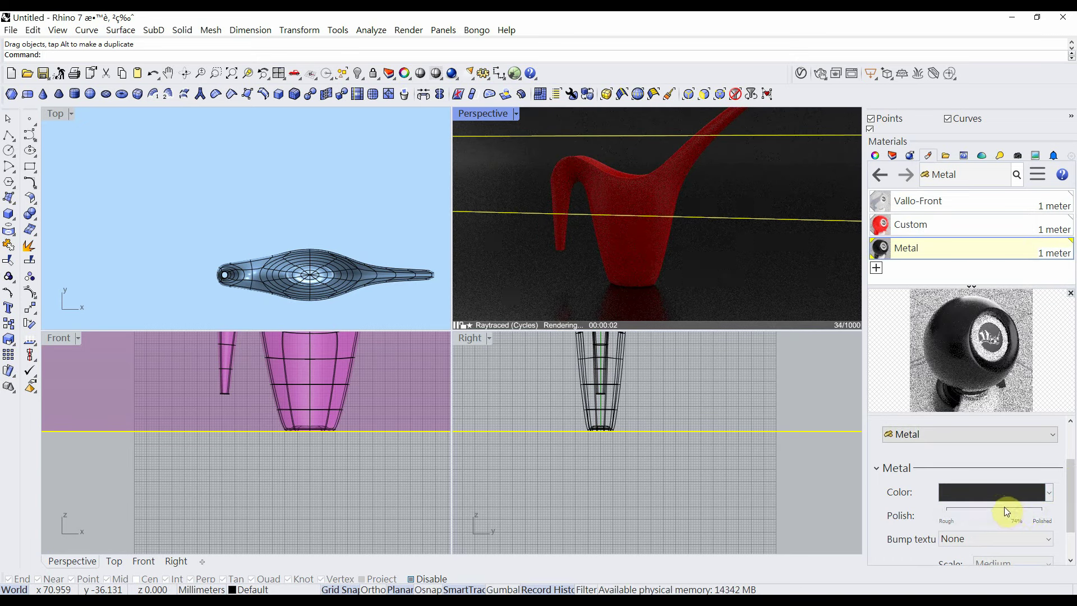
{"action": "left_click_drag", "start_coordinate": [1001, 506], "coordinate": [1010, 509]}
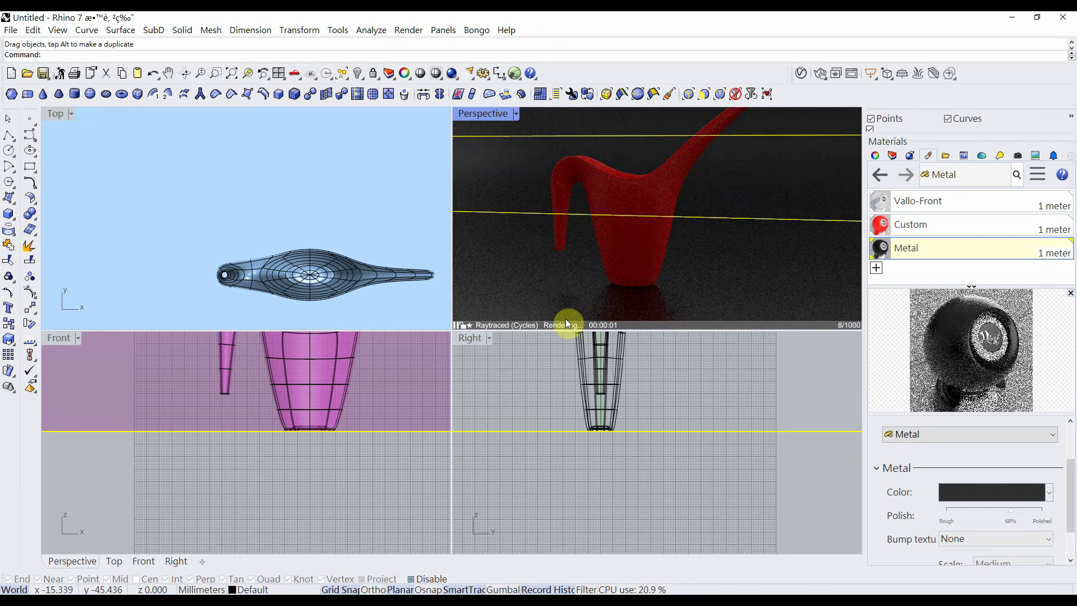
Move the rectangular light lower and closer to the backdrop's curve in the Right view
{"action": "left_click", "coordinate": [537, 360]}
{"action": "key", "text": "ctrl+shift+e"}
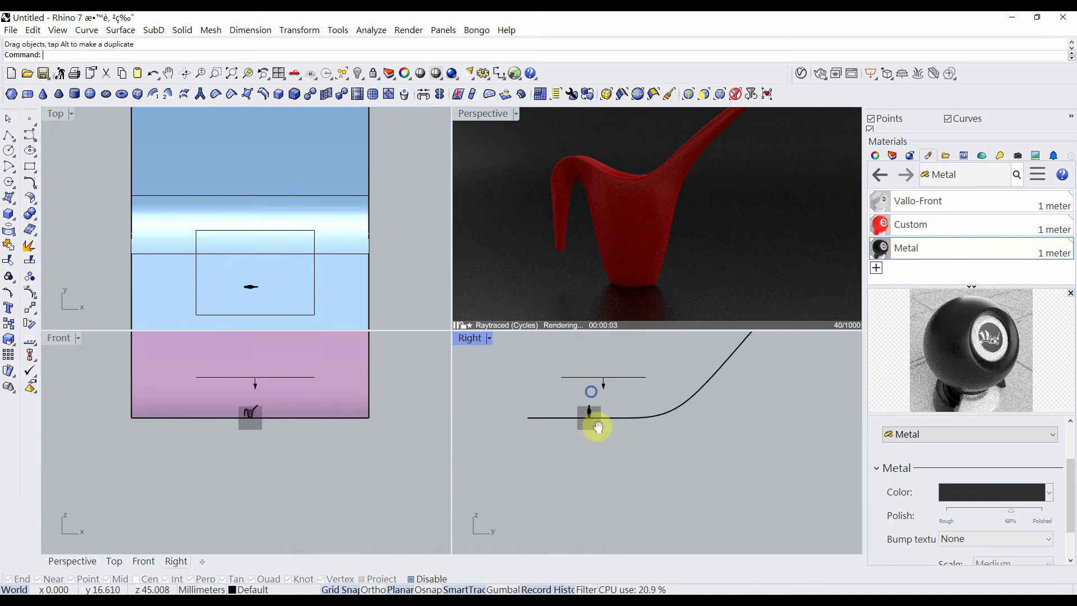
{"action": "left_click_drag", "start_coordinate": [613, 387], "coordinate": [638, 404]}
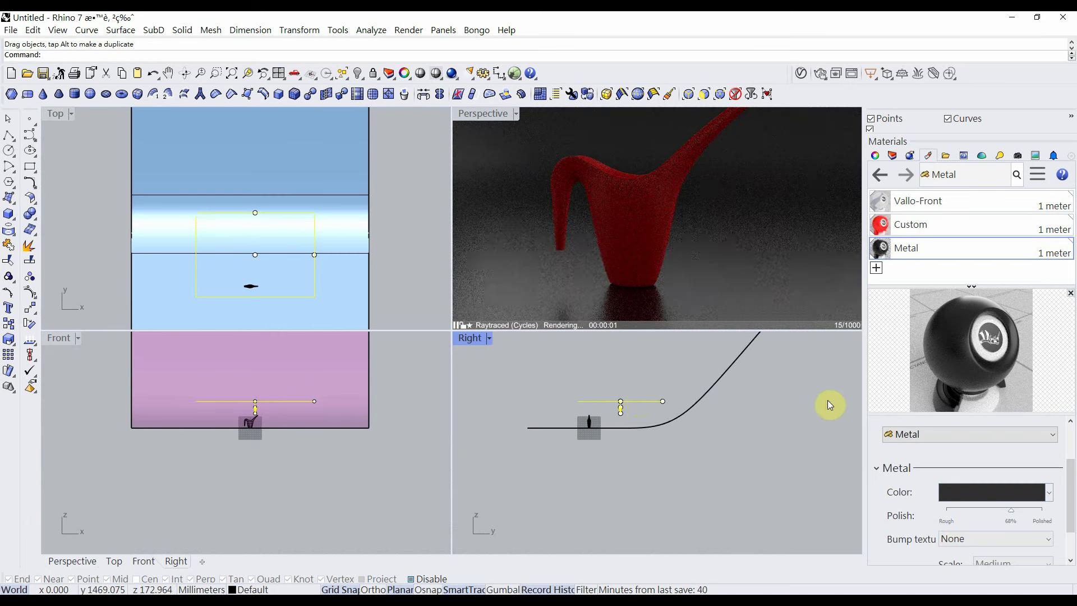
{"action": "left_click", "coordinate": [660, 354]}
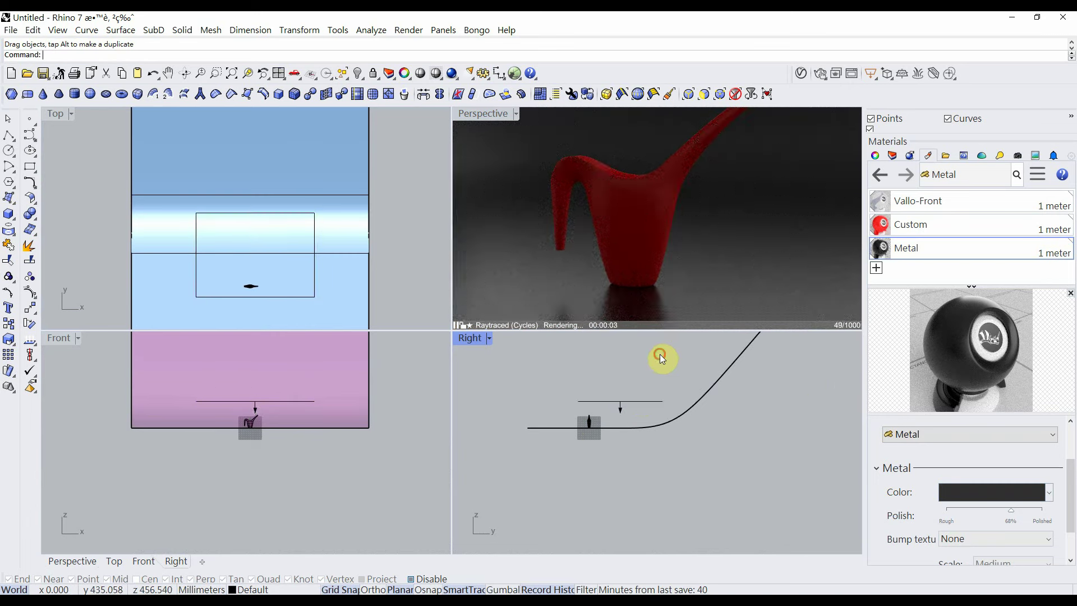
{"action": "left_click", "coordinate": [701, 242]}
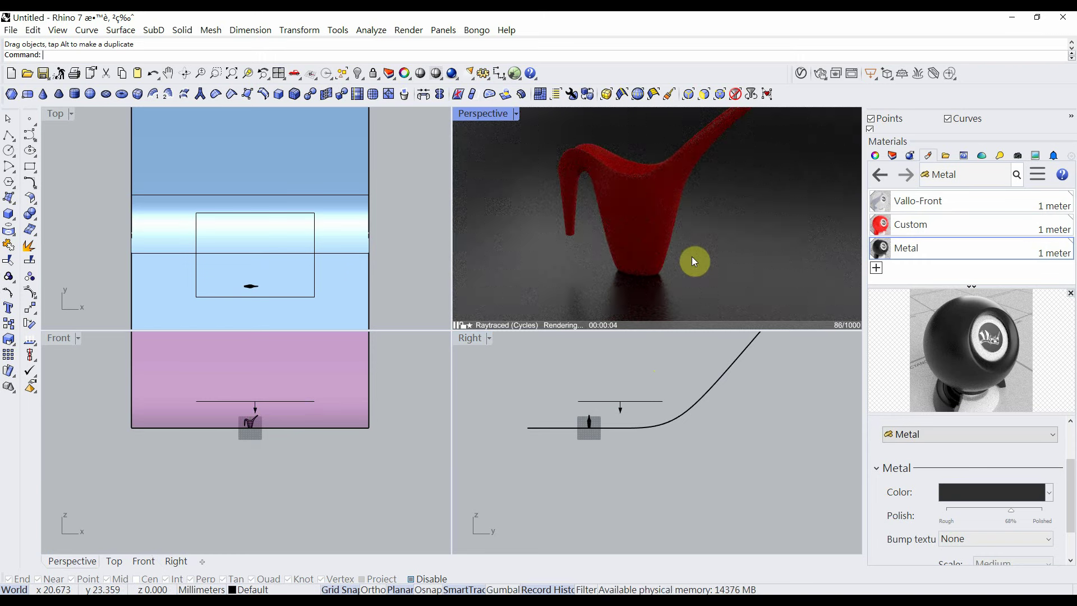
{"action": "mouse_move", "coordinate": [1072, 482]}
{"action": "left_mouse_down"}
{"action": "mouse_move", "coordinate": [1071, 465]}
{"action": "mouse_move", "coordinate": [1072, 507]}
{"action": "mouse_move", "coordinate": [1073, 472]}
{"action": "left_mouse_up"}
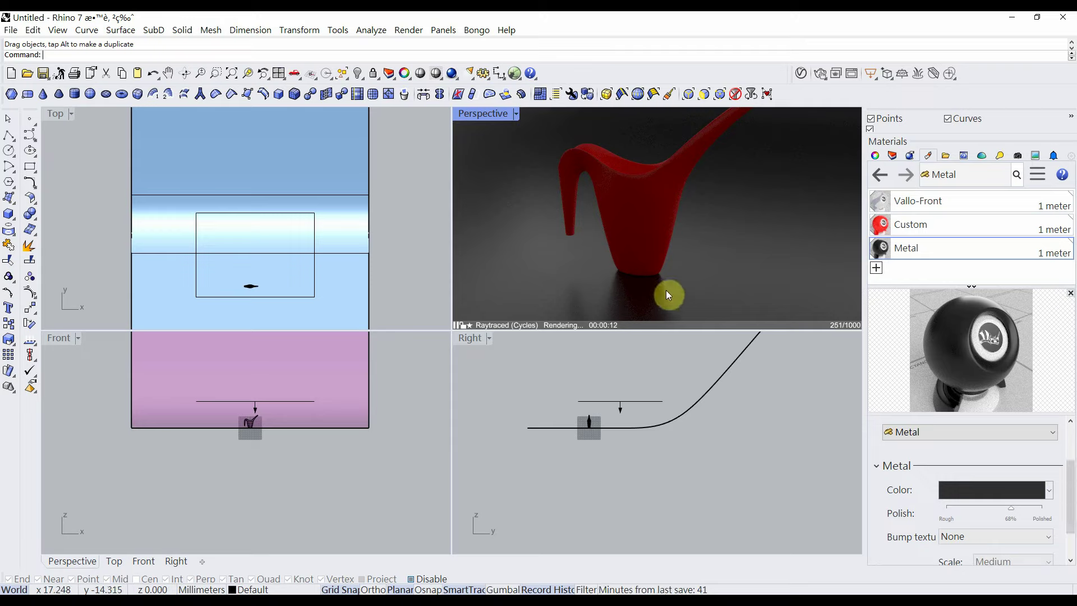
Create a second Custom material and assign it to the backdrop in place of the metal
{"action": "left_click", "coordinate": [878, 268]}
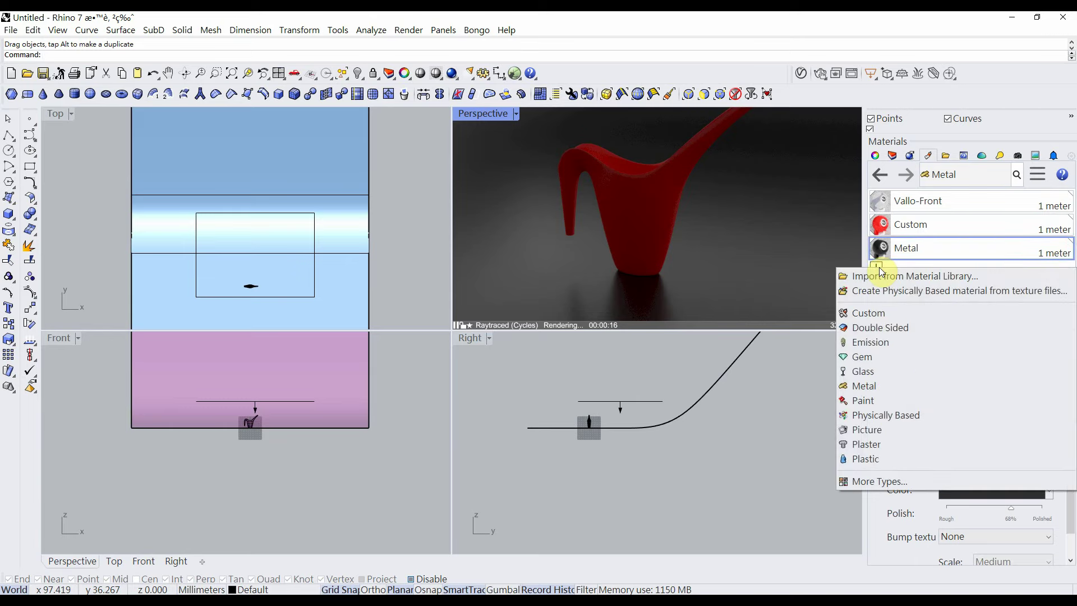
{"action": "left_click", "coordinate": [875, 312]}
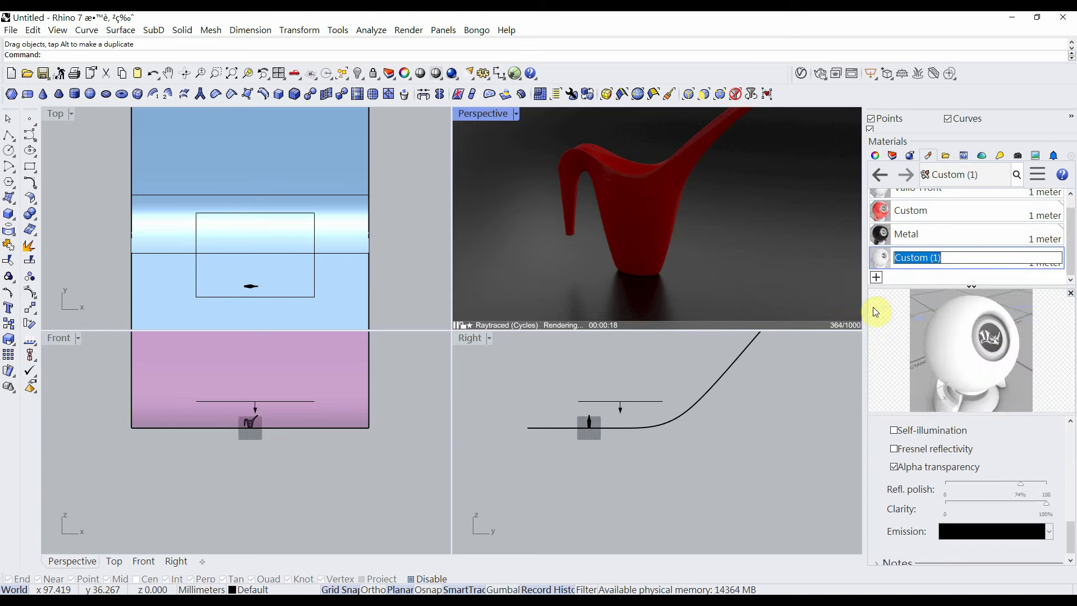
{"action": "left_click_drag", "start_coordinate": [1070, 529], "coordinate": [1067, 457]}
{"action": "left_click", "coordinate": [978, 475]}
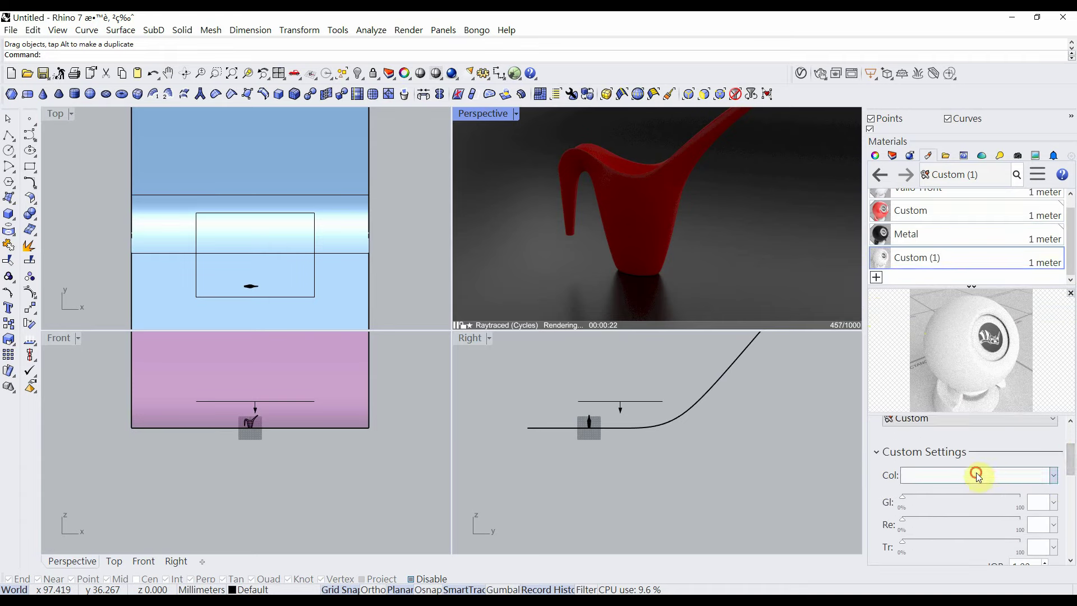
{"action": "left_click", "coordinate": [1019, 204]}
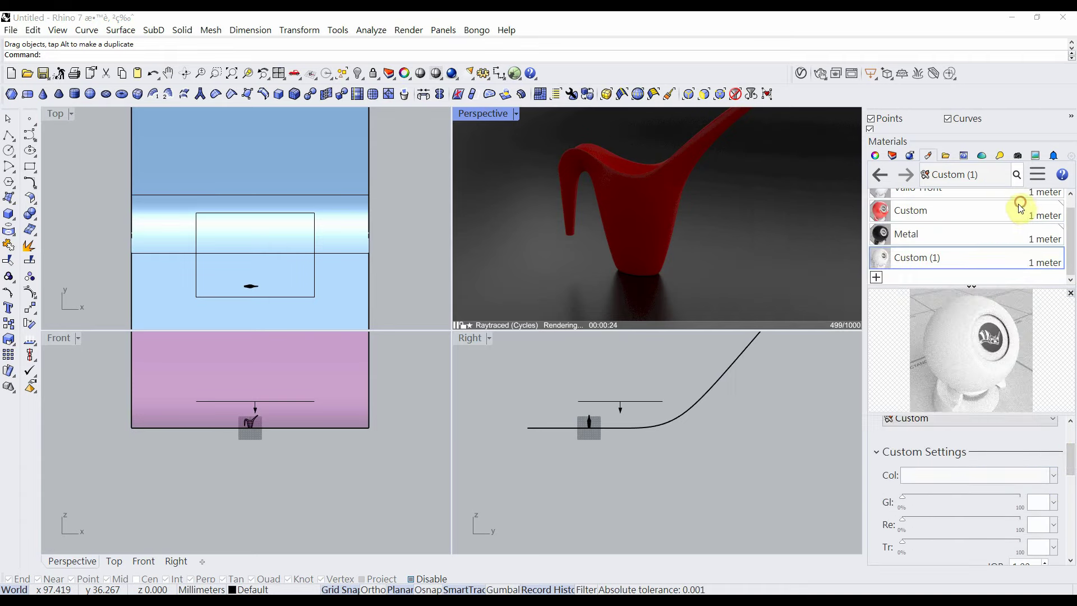
{"action": "left_click", "coordinate": [773, 258]}
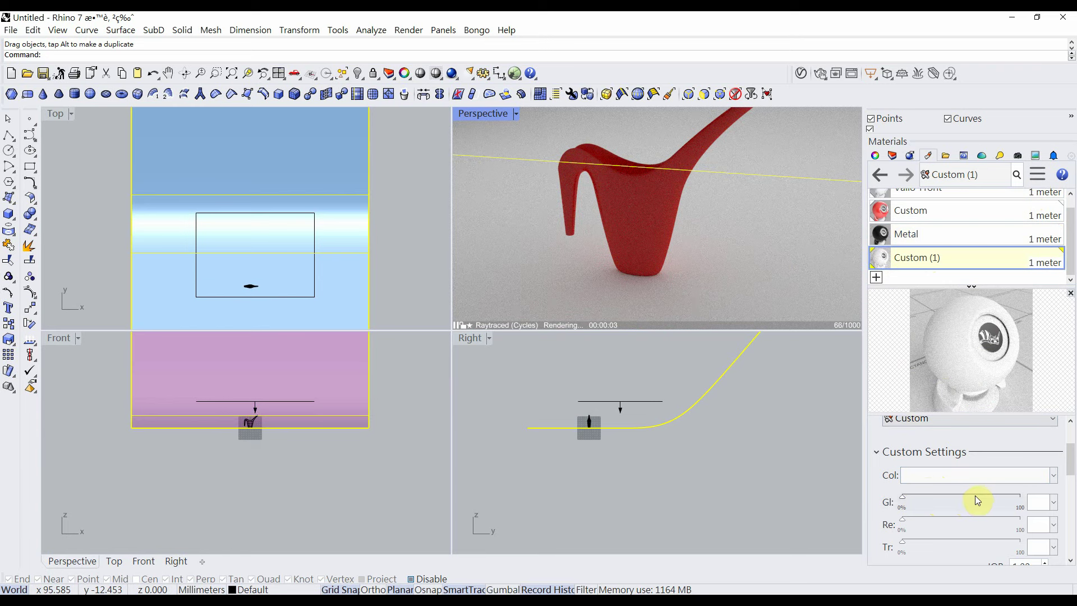
Set the Custom (1) material's colour to a very dark gray
{"action": "left_click", "coordinate": [1011, 484]}
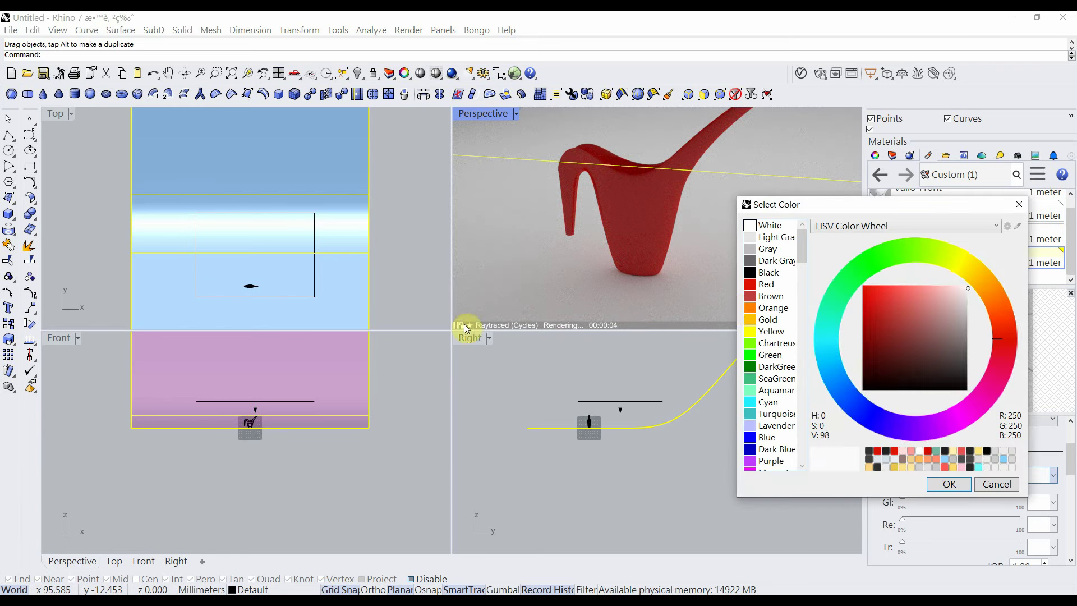
{"action": "left_click", "coordinate": [949, 349]}
{"action": "left_click_drag", "start_coordinate": [970, 354], "coordinate": [1005, 375]}
{"action": "left_click", "coordinate": [947, 482]}
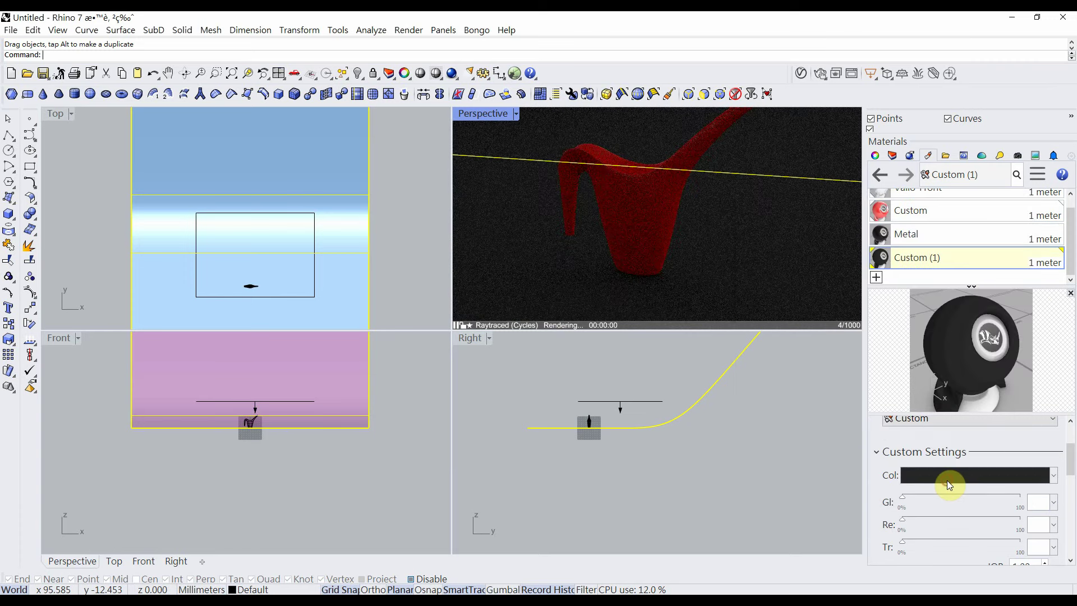
Set the Custom (1) material's reflectivity to 51% and its reflection polish to 64%
{"action": "left_click", "coordinate": [967, 516]}
{"action": "mouse_move", "coordinate": [967, 516]}
{"action": "left_mouse_down"}
{"action": "mouse_move", "coordinate": [953, 523]}
{"action": "mouse_move", "coordinate": [963, 515]}
{"action": "left_mouse_up"}
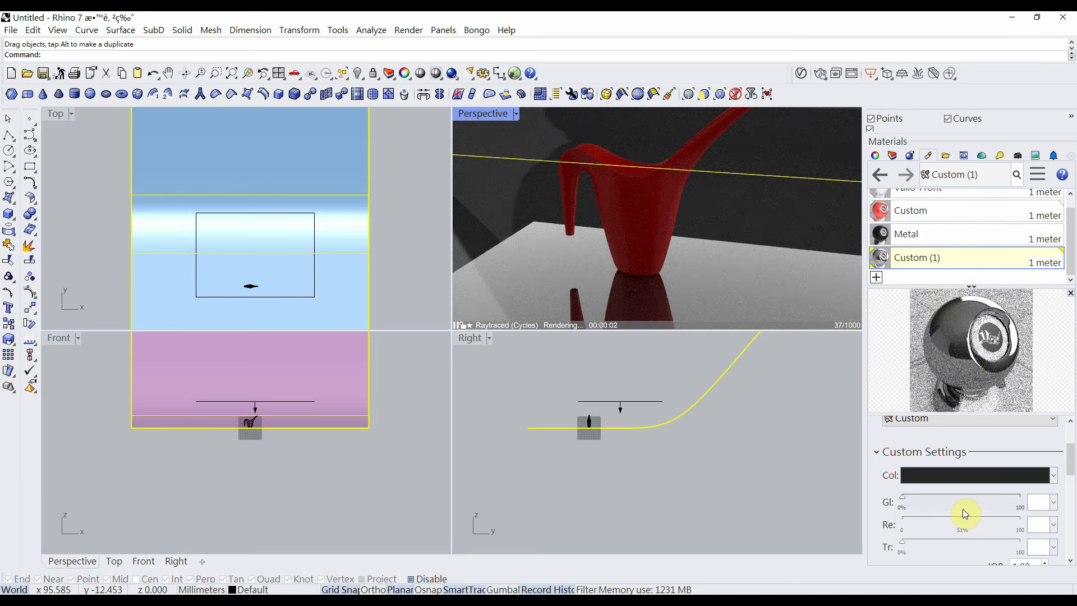
{"action": "left_click", "coordinate": [741, 483]}
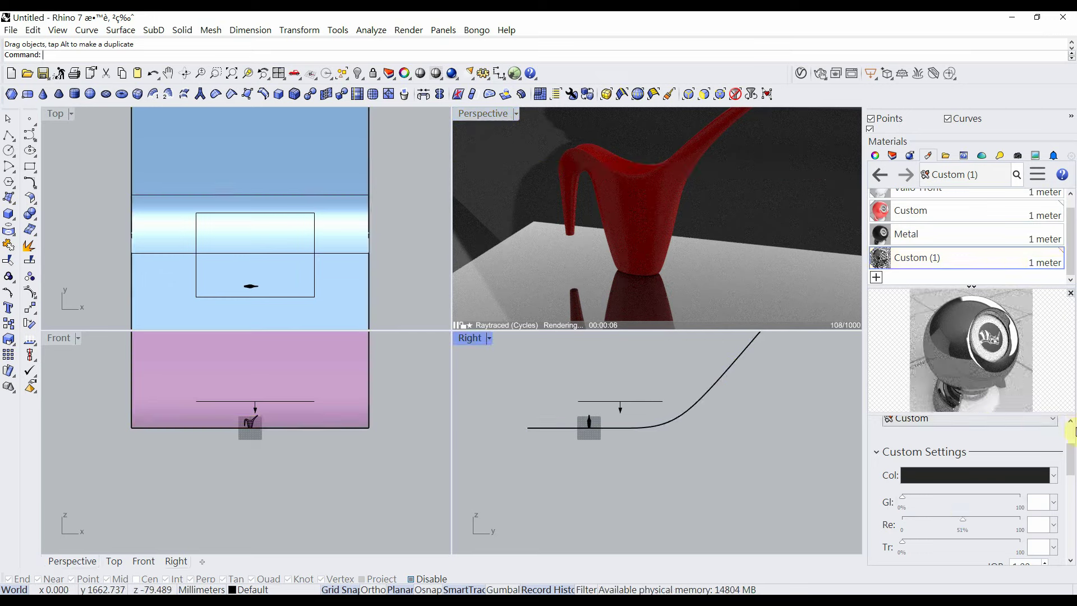
{"action": "left_click_drag", "start_coordinate": [1071, 456], "coordinate": [1074, 530]}
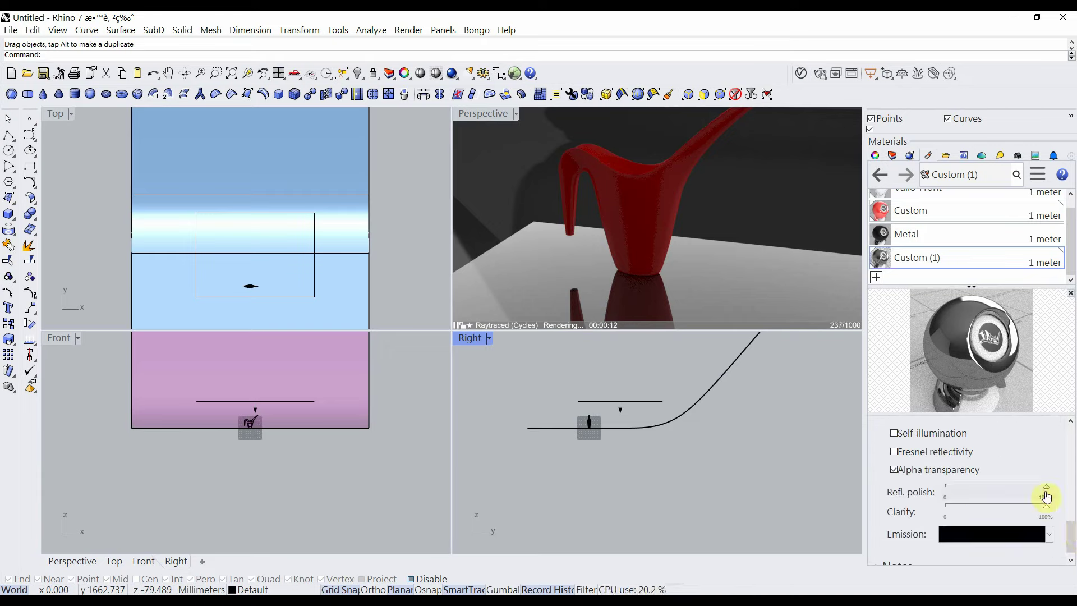
{"action": "left_click_drag", "start_coordinate": [1044, 491], "coordinate": [1009, 489]}
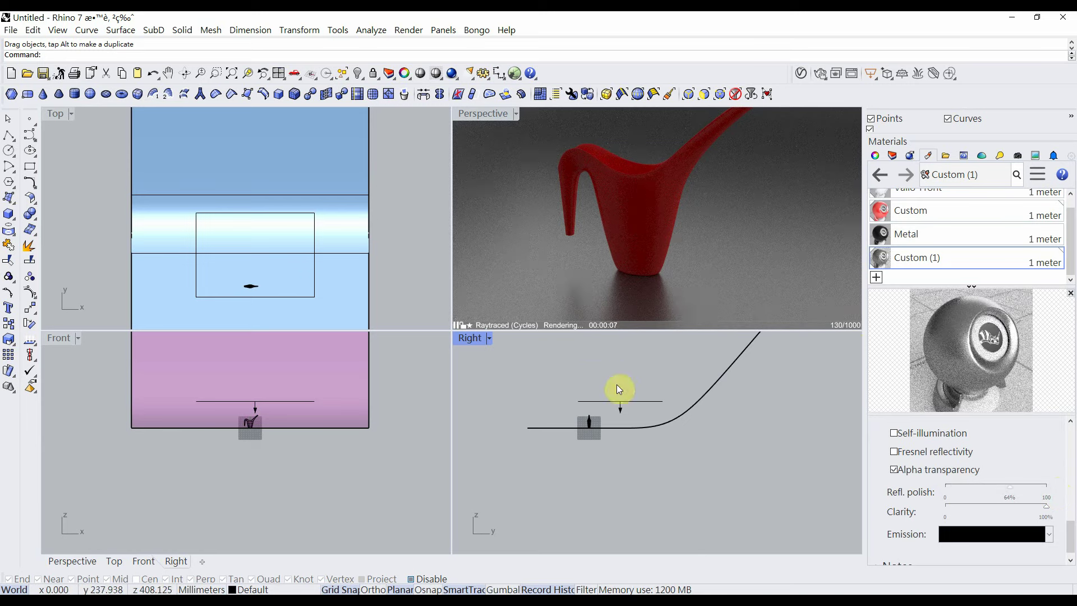
Copy the rectangular light in the Top view, placing the duplicate in front of the watering can and slightly toward its handle side
{"action": "left_click", "coordinate": [611, 401]}
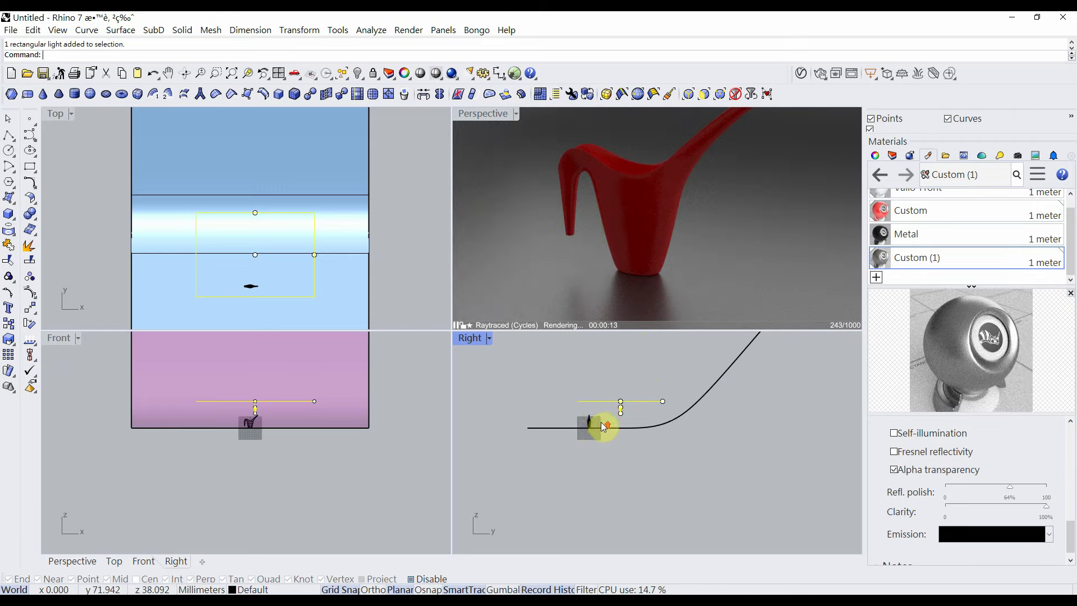
{"action": "key", "text": "ctrl+shift+e"}
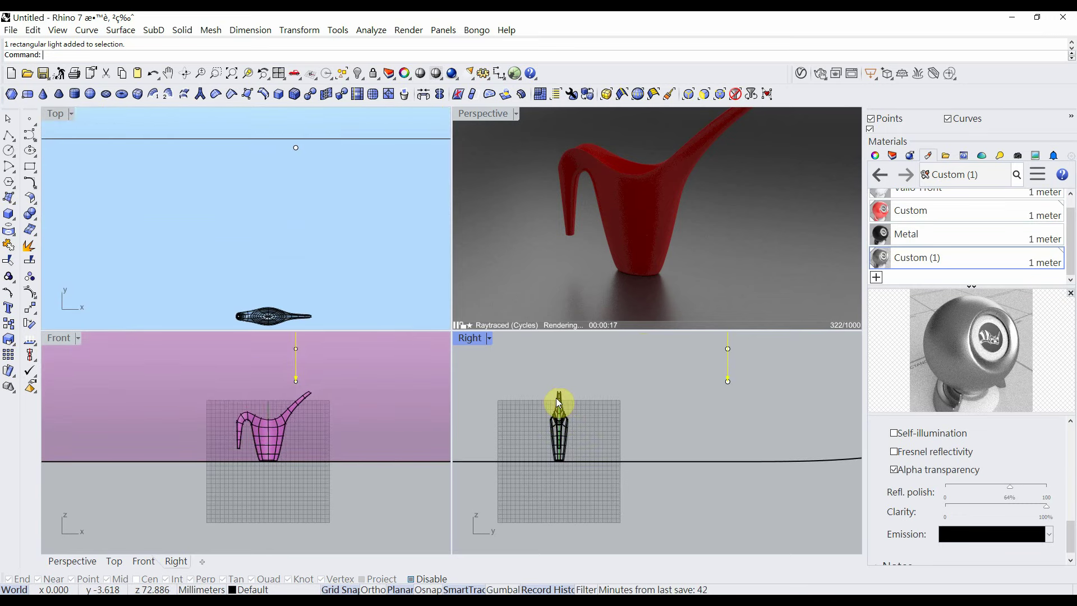
{"action": "left_click", "coordinate": [238, 226]}
{"action": "key", "text": "ctrl+shift+e"}
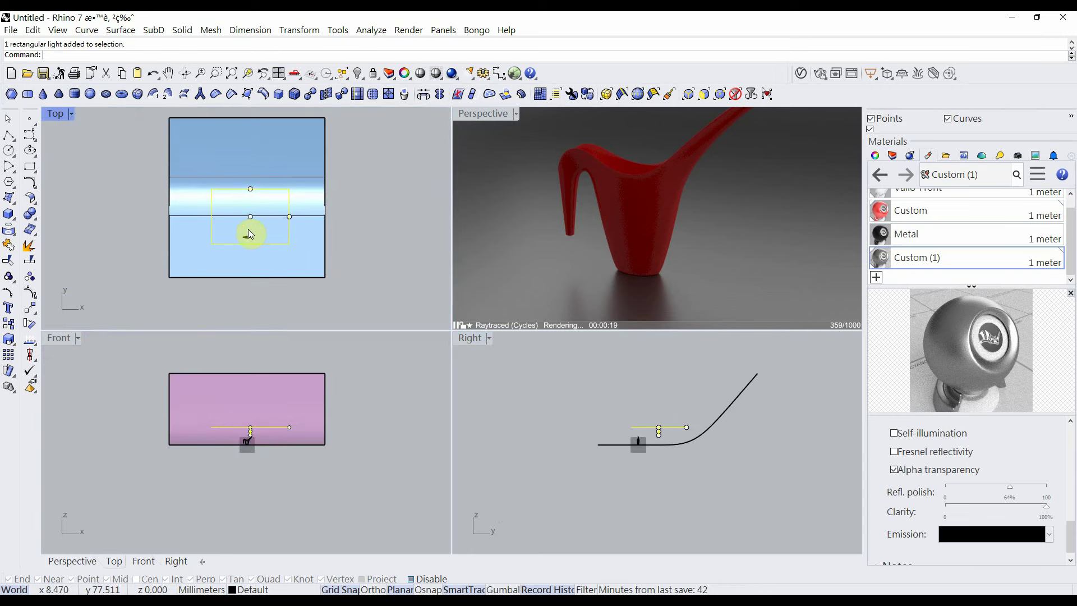
{"action": "left_click", "coordinate": [8, 326]}
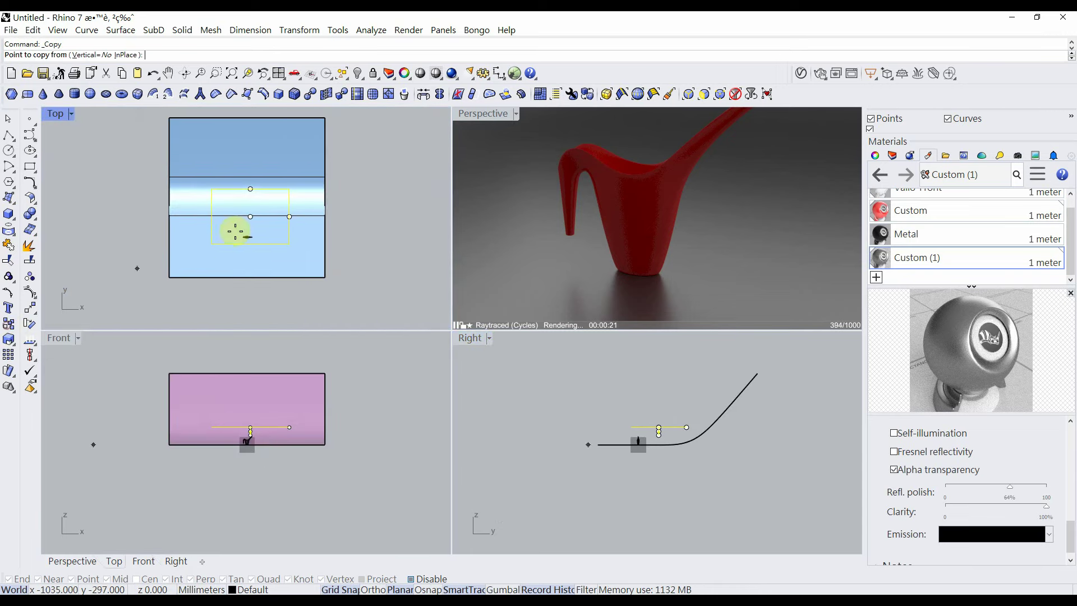
{"action": "left_click", "coordinate": [271, 194]}
{"action": "left_click", "coordinate": [245, 259]}
{"action": "key", "text": "Return"}
{"action": "key", "text": "Escape"}
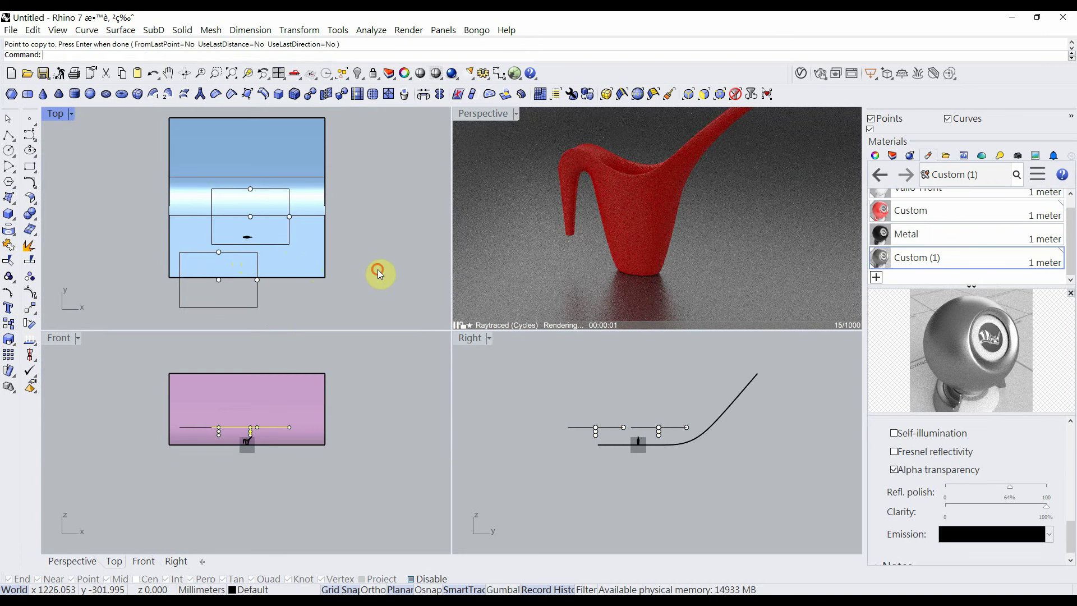
Rotate the copied rectangular light 90° in the Right view so it stands upright and faces the watering can
{"action": "left_click", "coordinate": [257, 294]}
{"action": "key", "text": "ctrl+alt+shift+e"}
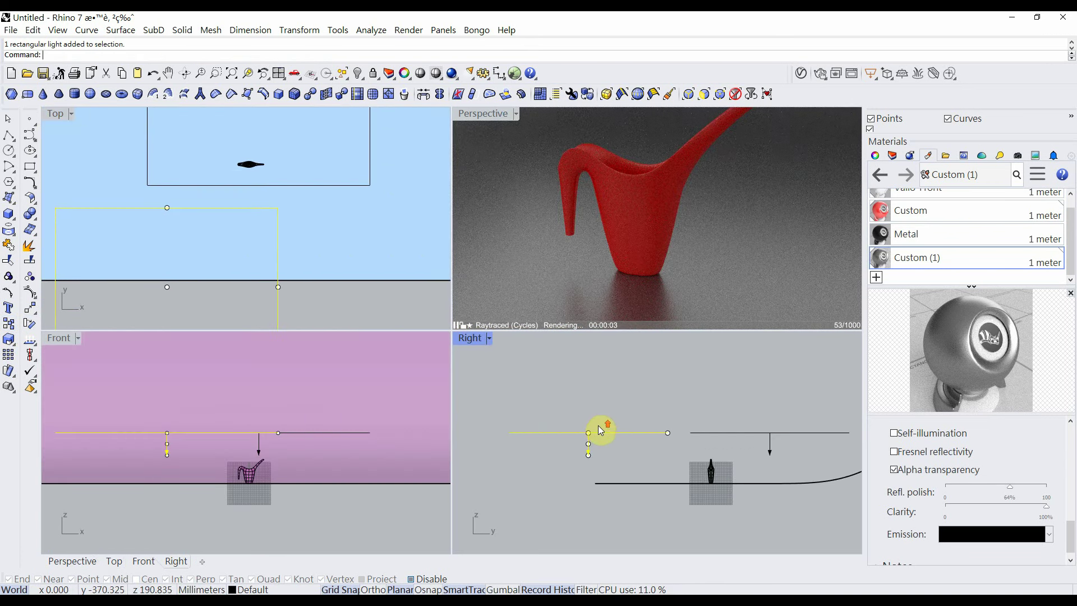
{"action": "left_click", "coordinate": [32, 322]}
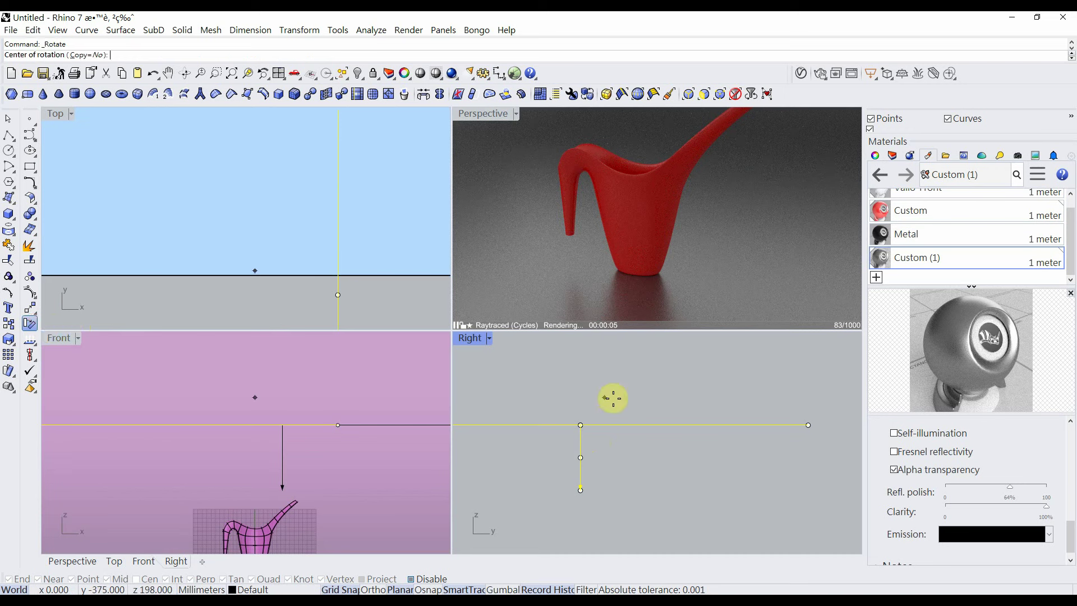
{"action": "left_click", "coordinate": [586, 430]}
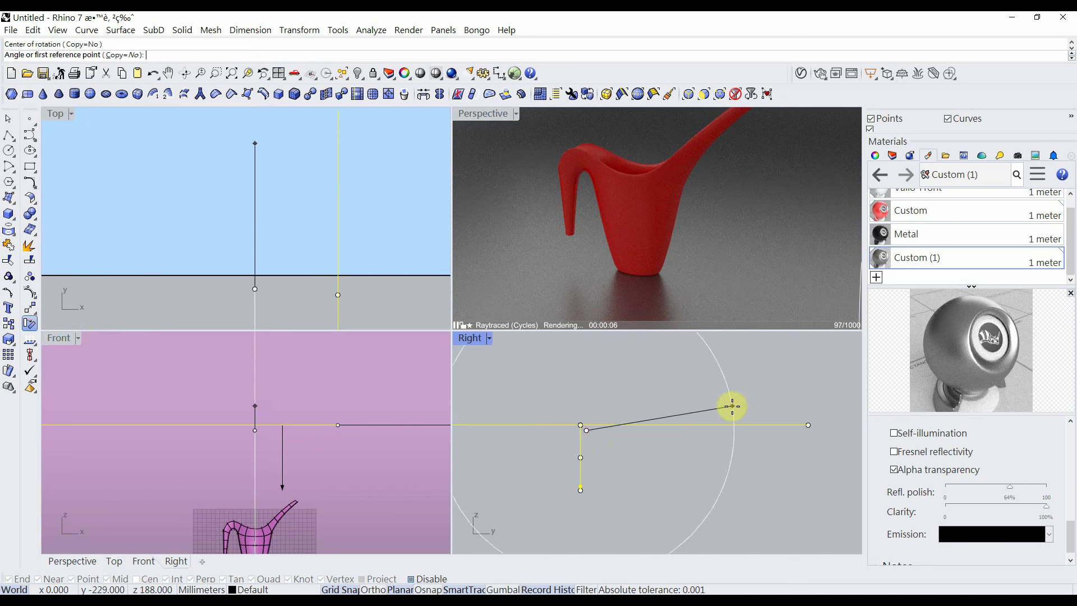
{"action": "left_click", "coordinate": [685, 448]}
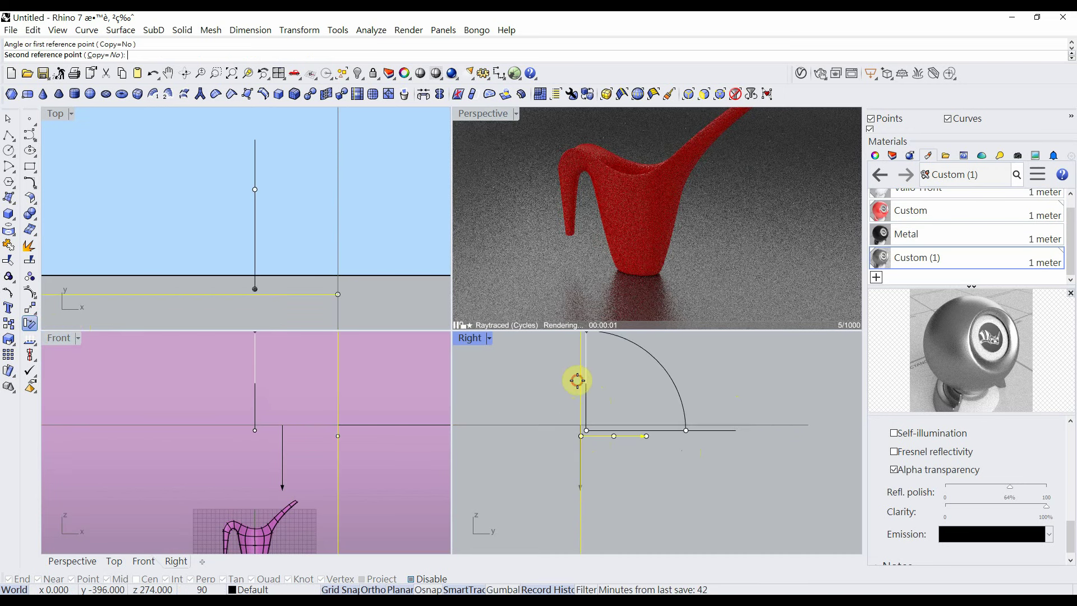
{"action": "left_click", "coordinate": [576, 380]}
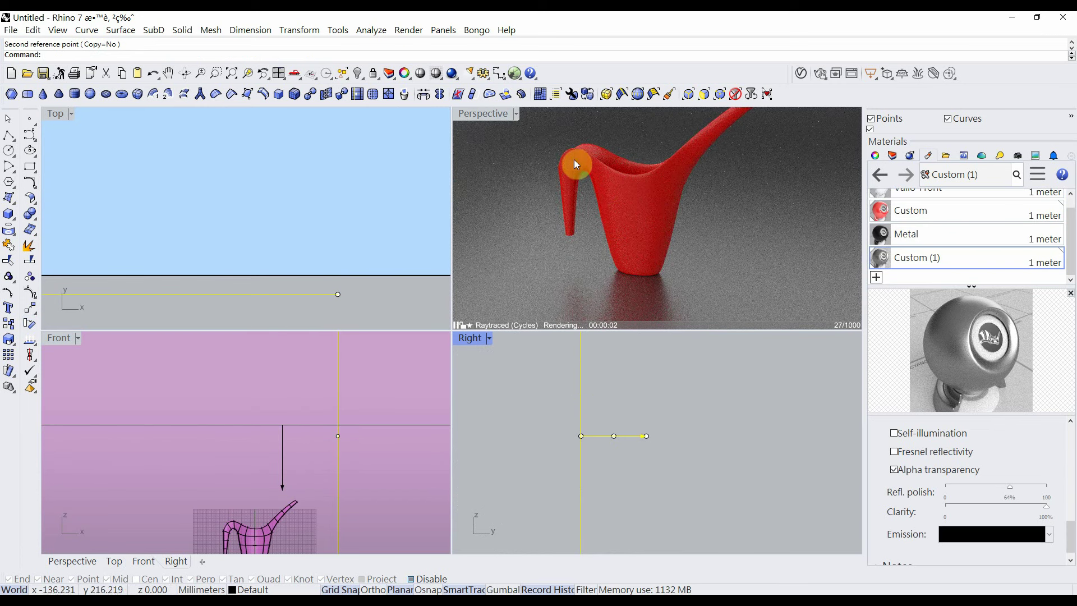
In the Top view, move the upright light closer to the watering can and rotate it diagonally to face the can
{"action": "scroll", "coordinate": [223, 226], "scroll_direction": "down", "scroll_amount": 6}
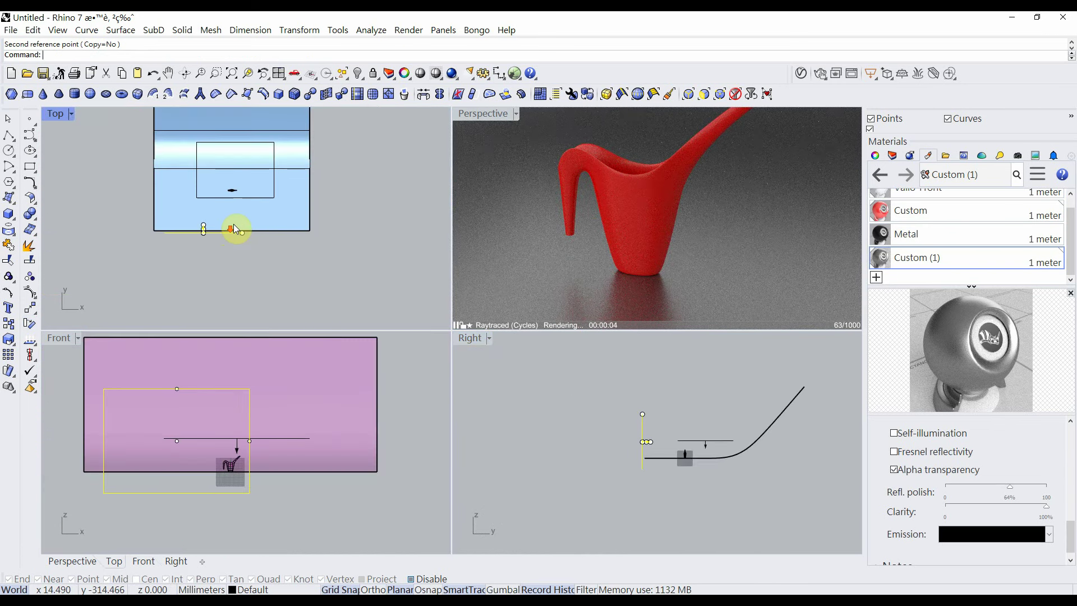
{"action": "left_click_drag", "start_coordinate": [231, 295], "coordinate": [219, 241]}
{"action": "left_click", "coordinate": [30, 323]}
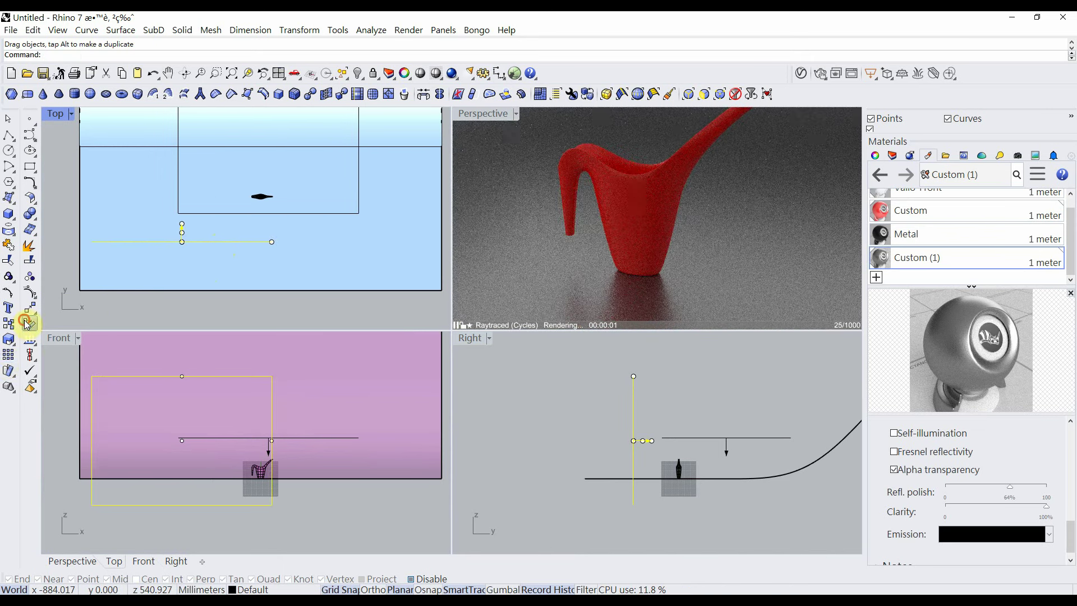
{"action": "left_click", "coordinate": [182, 241]}
{"action": "left_click", "coordinate": [178, 161]}
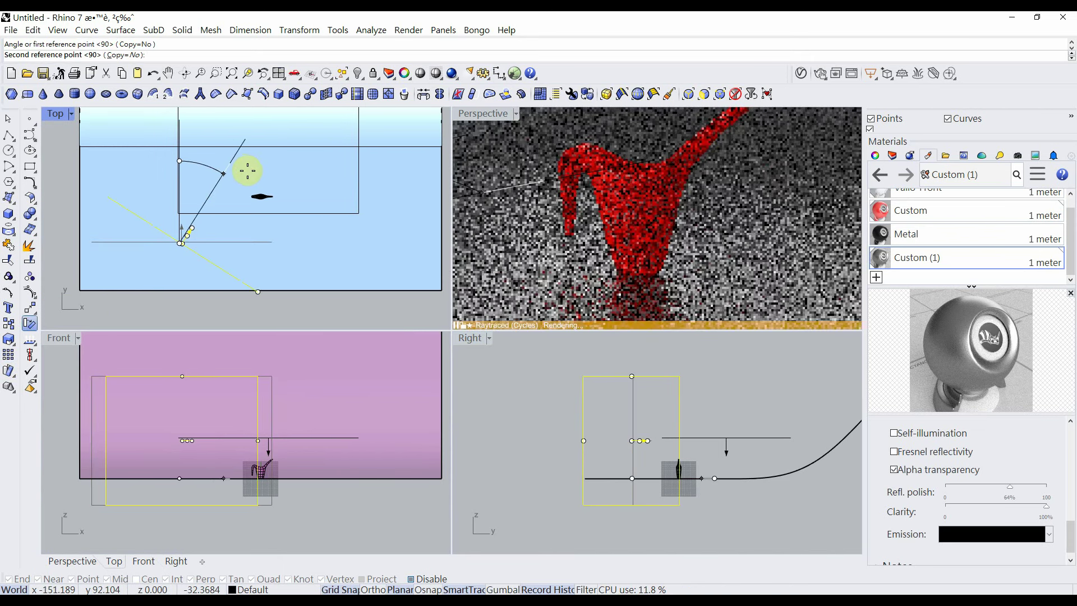
{"action": "left_click", "coordinate": [259, 174]}
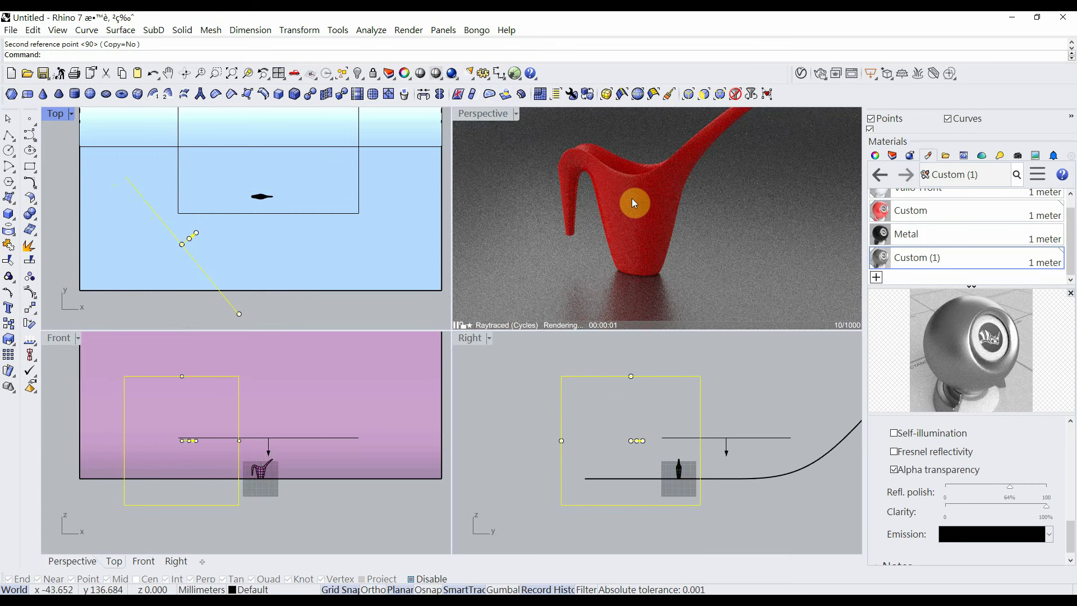
Scale the angled light down to about 0.44 of its size and move it closer to the watering can
{"action": "scroll", "coordinate": [280, 243], "scroll_direction": "down", "scroll_amount": 2}
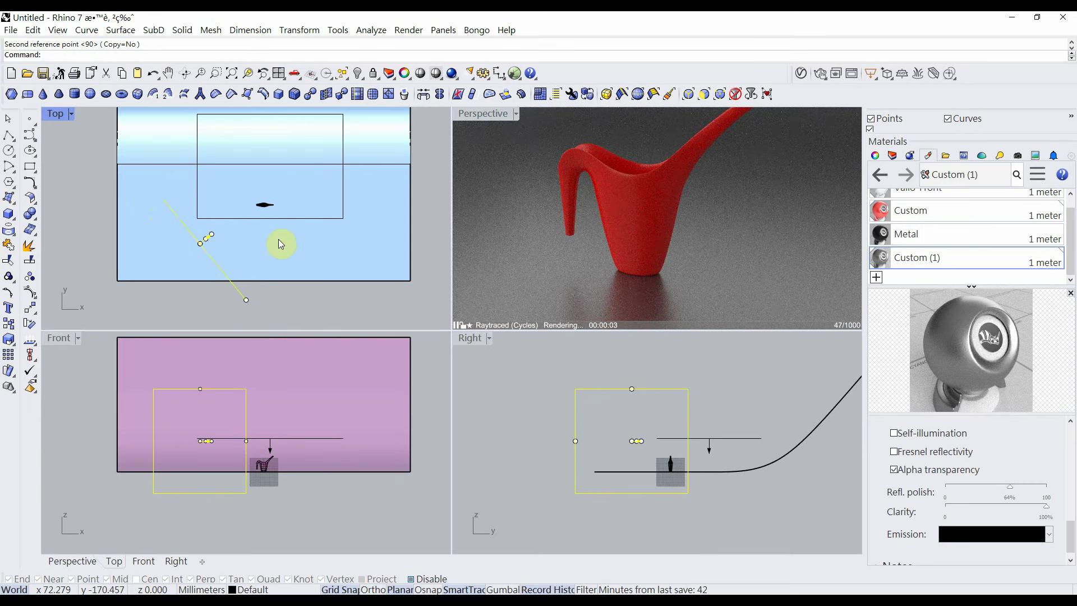
{"action": "left_click", "coordinate": [9, 339]}
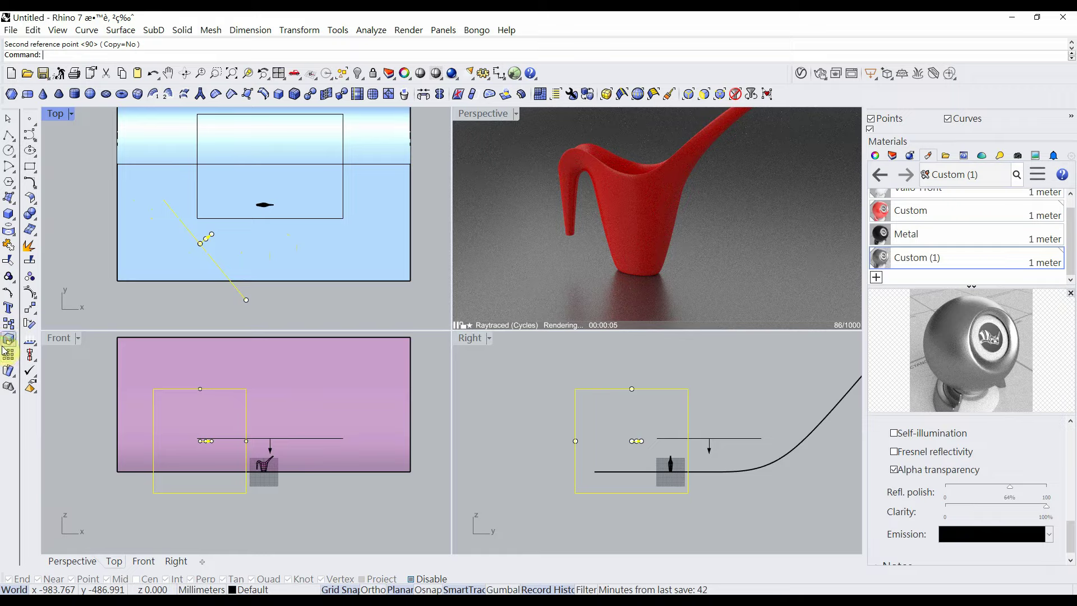
{"action": "left_click", "coordinate": [194, 241]}
{"action": "left_click", "coordinate": [333, 188]}
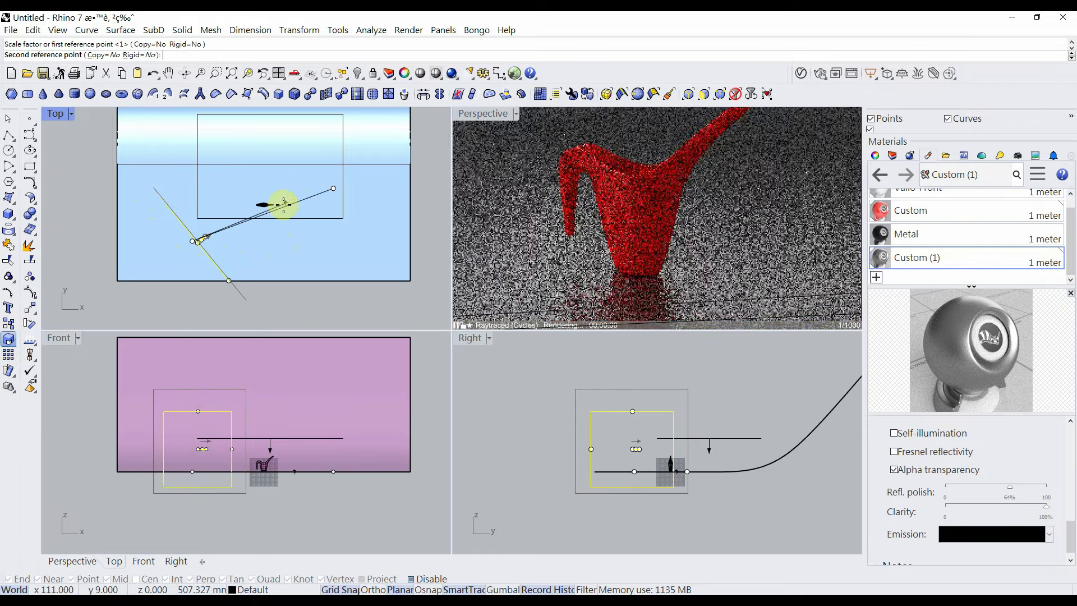
{"action": "left_click", "coordinate": [249, 208]}
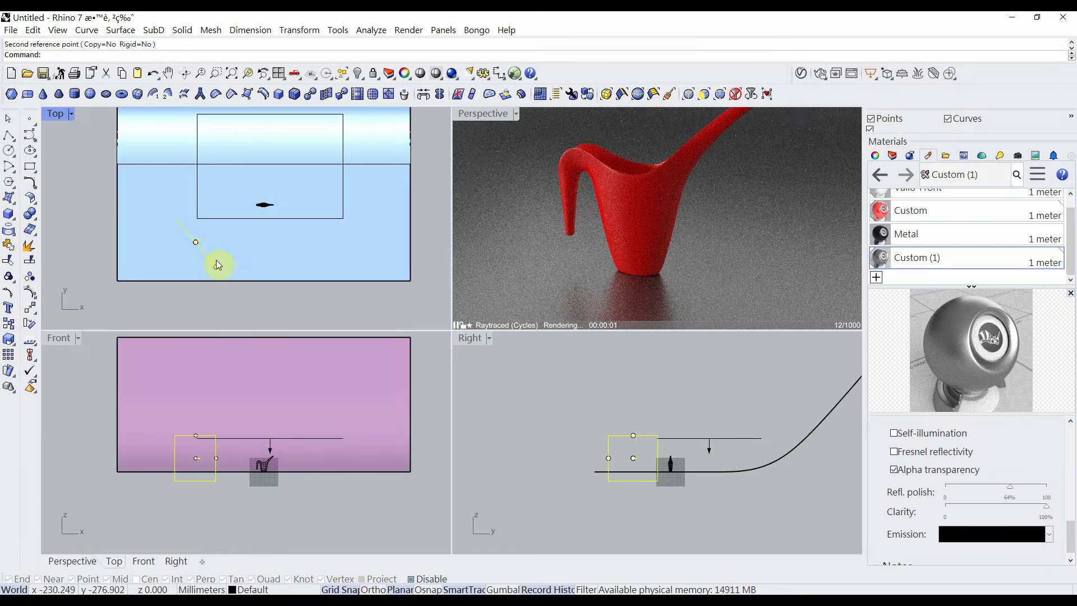
{"action": "left_click_drag", "start_coordinate": [203, 255], "coordinate": [234, 235]}
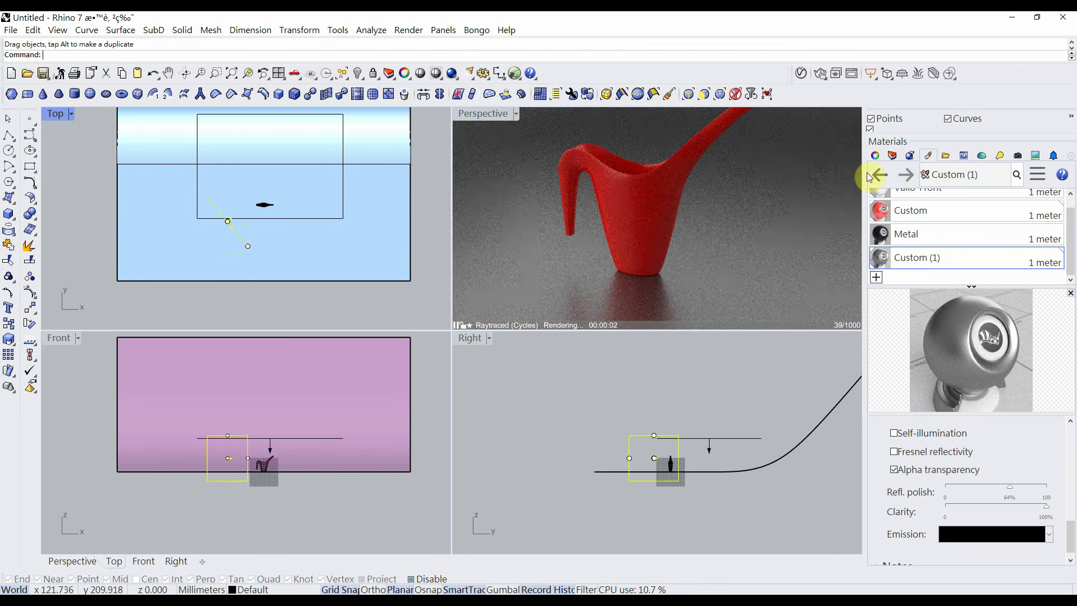
Shift the angled light slightly away from the watering can's handle side and set its intensity to 1.52
{"action": "left_click", "coordinate": [874, 158]}
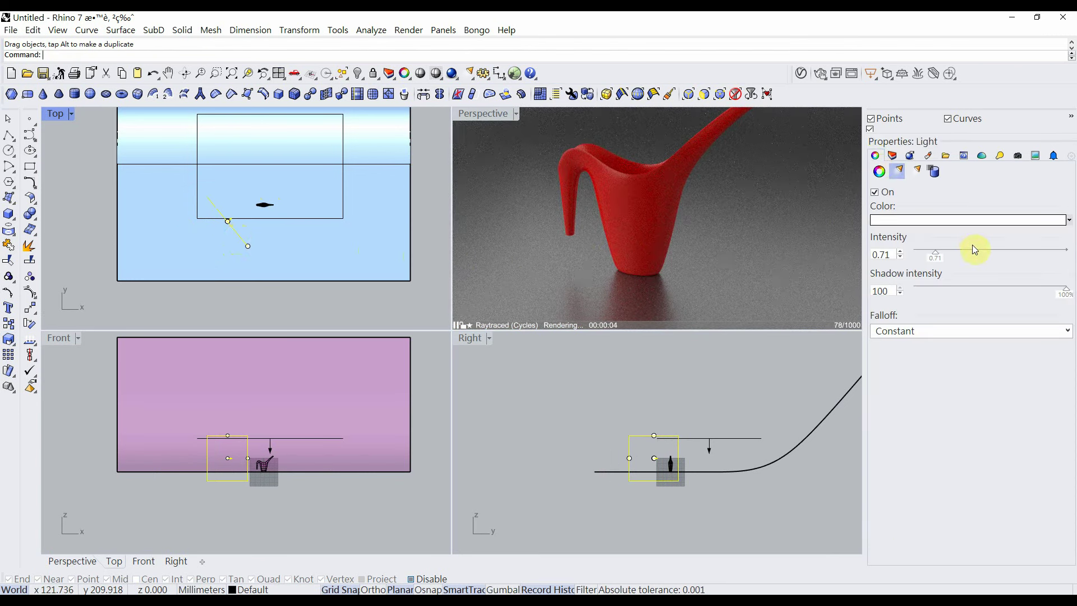
{"action": "left_click", "coordinate": [976, 250]}
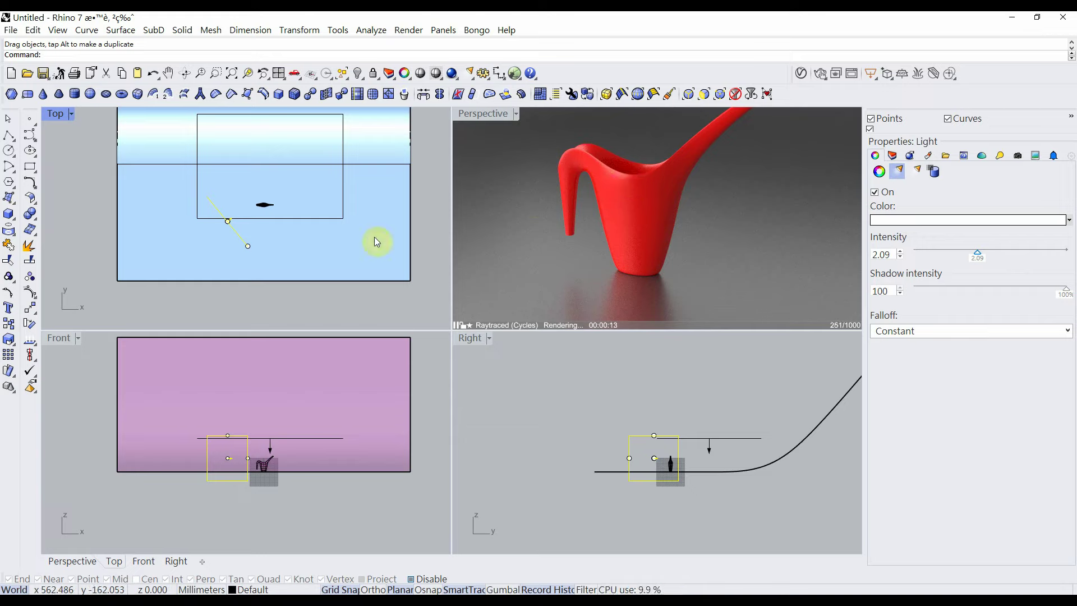
{"action": "scroll", "coordinate": [241, 232], "scroll_direction": "up", "scroll_amount": 3}
{"action": "left_click_drag", "start_coordinate": [234, 235], "coordinate": [225, 235]}
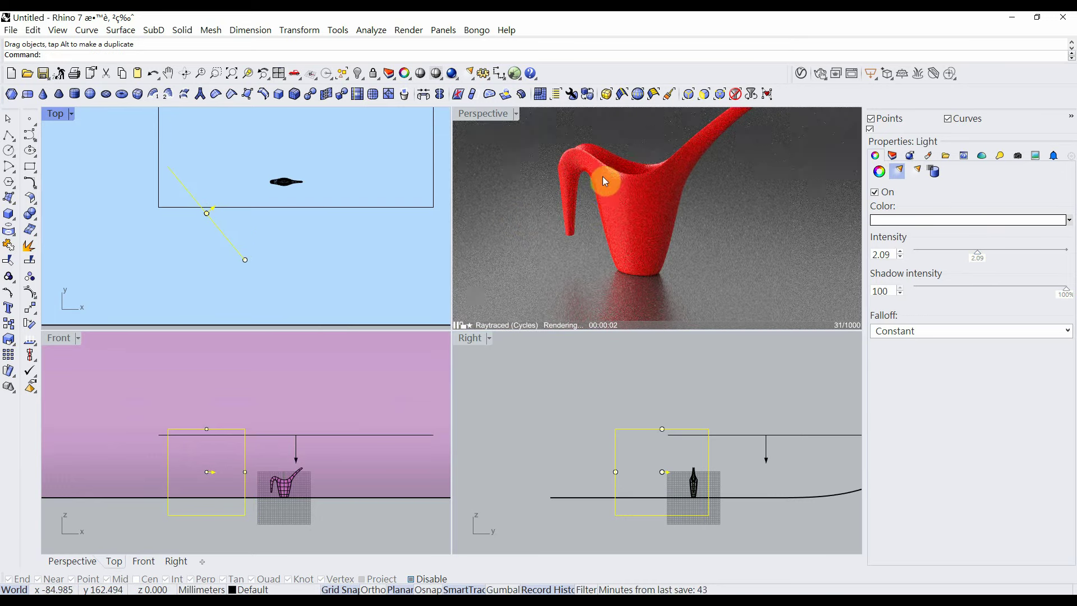
{"action": "left_click_drag", "start_coordinate": [977, 256], "coordinate": [963, 256]}
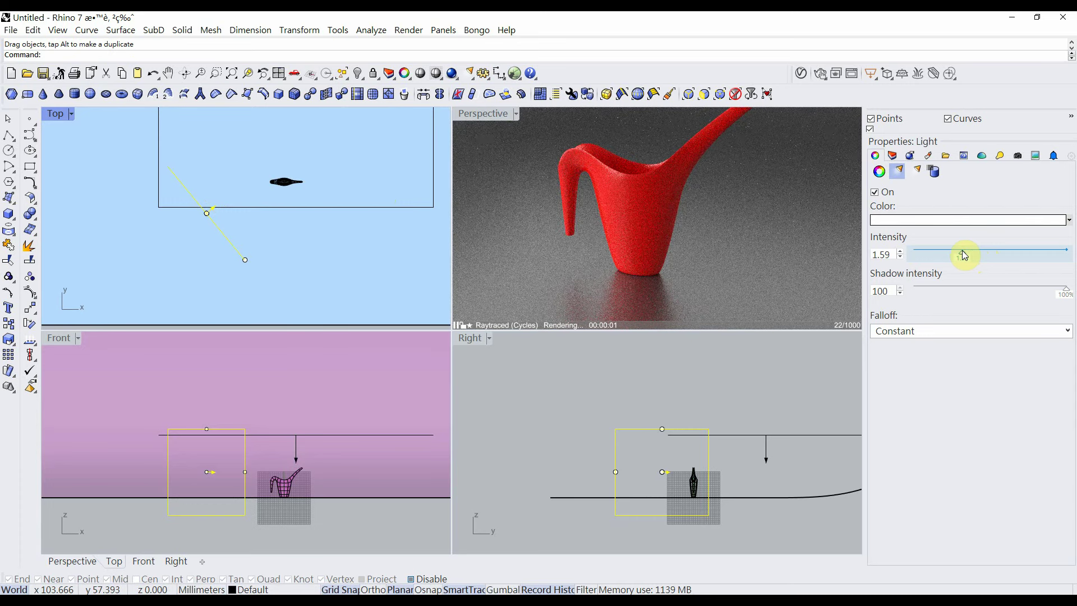
{"action": "left_click_drag", "start_coordinate": [964, 256], "coordinate": [960, 256]}
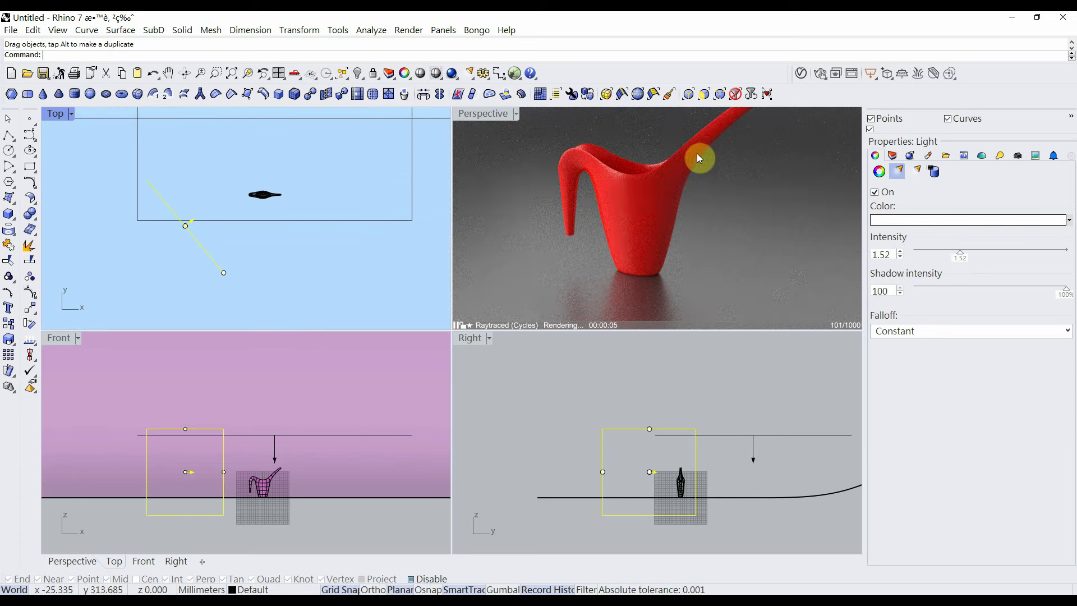
Mirror the angled light in the Top view across a nearly vertical line near the watering can, keeping the original
{"action": "left_click", "coordinate": [30, 307]}
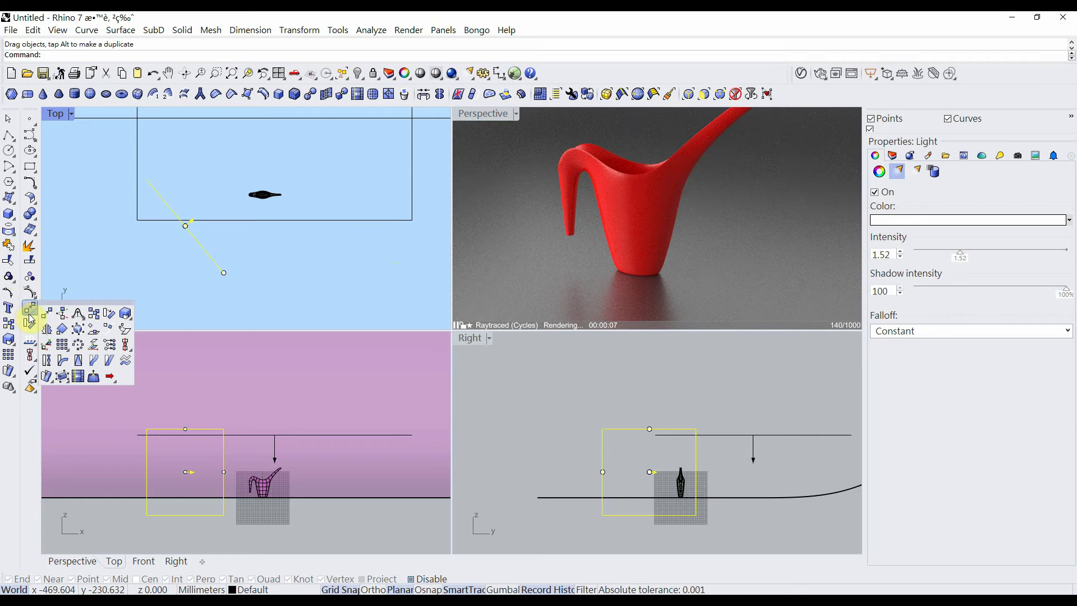
{"action": "left_click", "coordinate": [46, 335]}
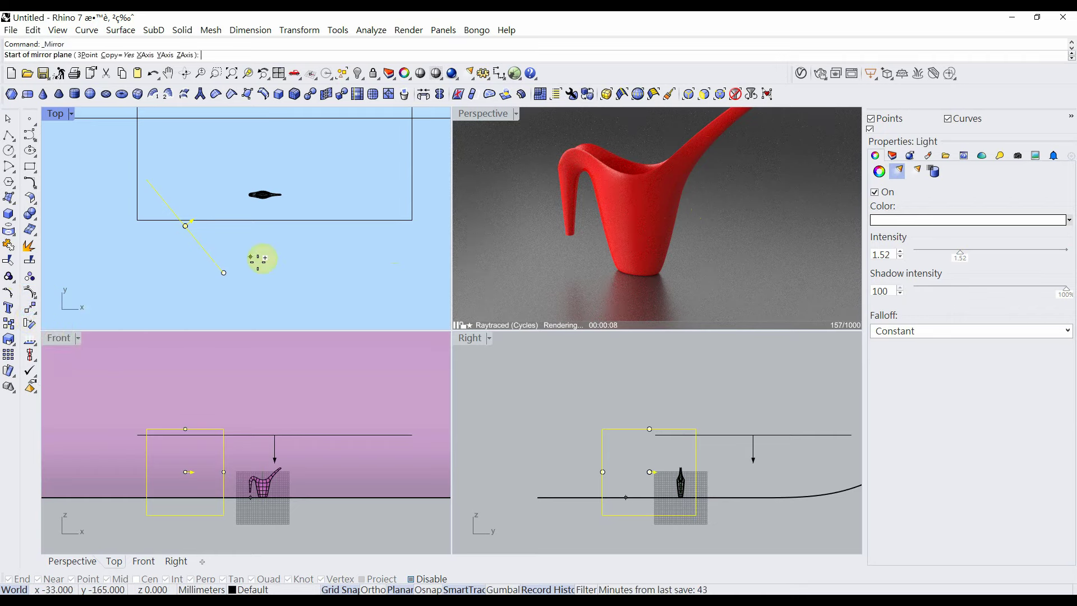
{"action": "left_click", "coordinate": [283, 271]}
{"action": "left_click", "coordinate": [277, 185]}
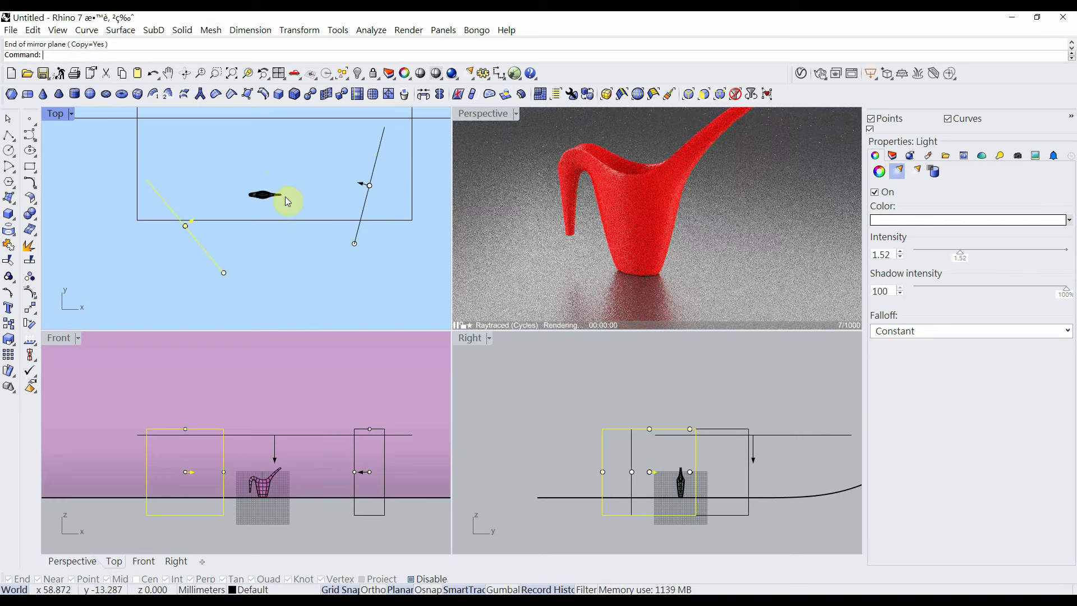
{"action": "left_click", "coordinate": [336, 386]}
{"action": "left_click", "coordinate": [611, 248]}
{"action": "left_click", "coordinate": [624, 340]}
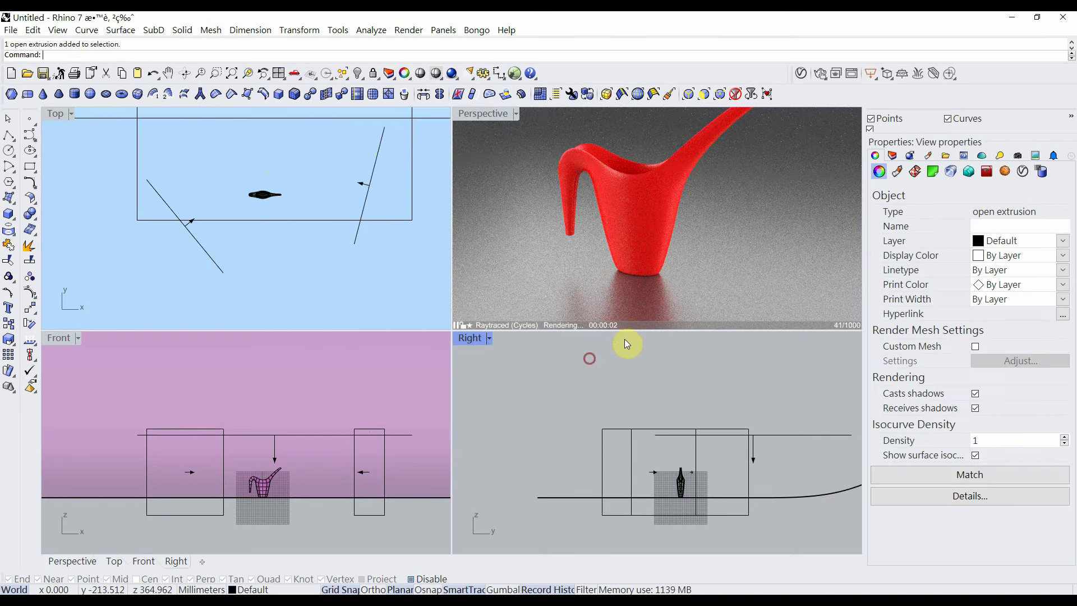
{"action": "left_click", "coordinate": [365, 236]}
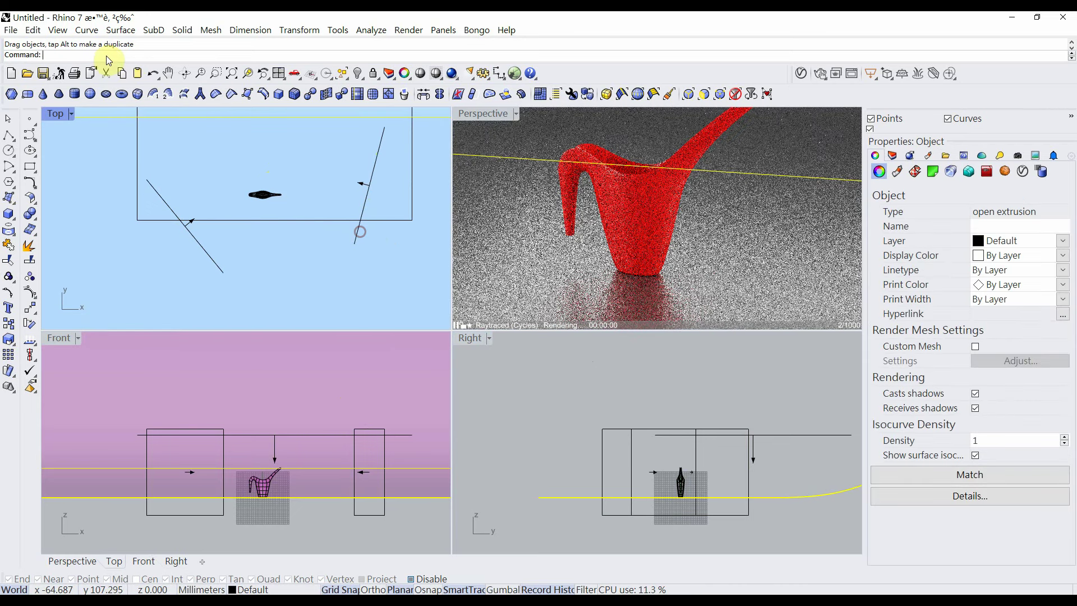
{"action": "left_click", "coordinate": [152, 73]}
{"action": "left_click", "coordinate": [365, 190]}
{"action": "left_click", "coordinate": [584, 401]}
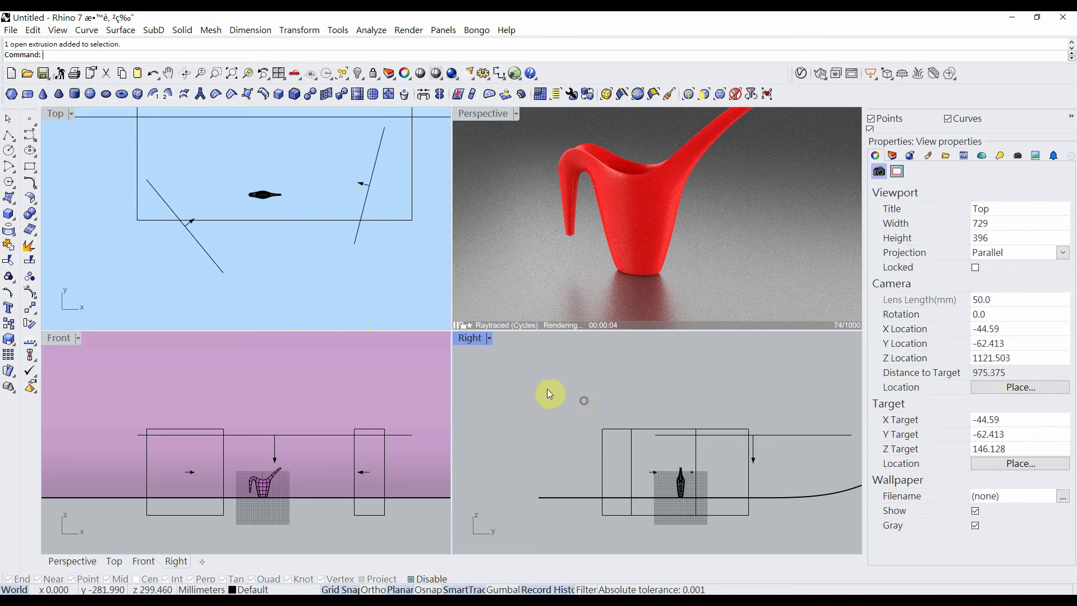
{"action": "left_click", "coordinate": [367, 189]}
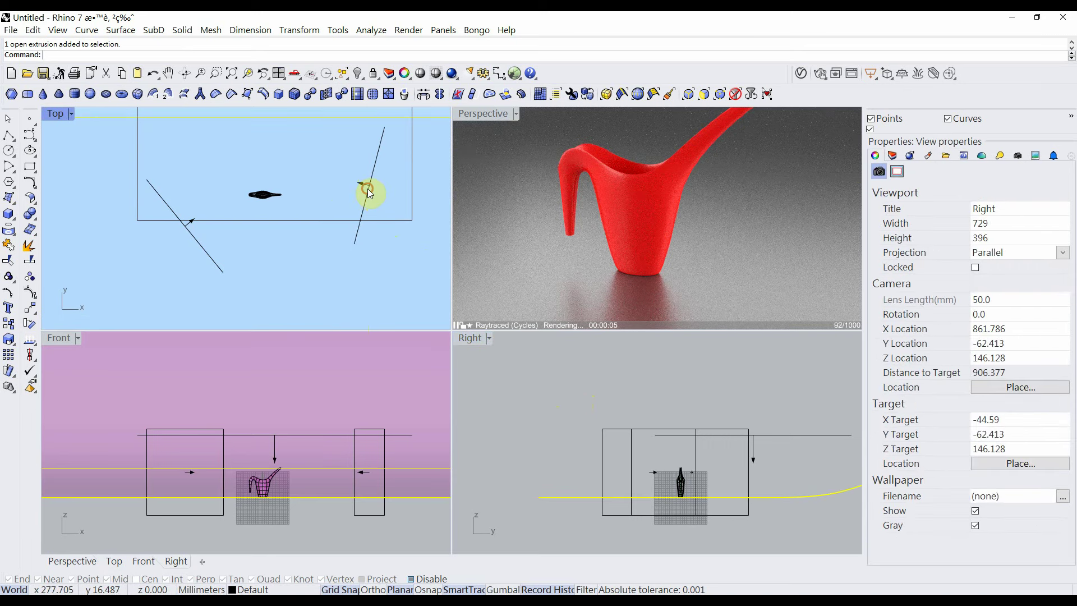
Set the mirrored light's intensity to 1.09
{"action": "left_click", "coordinate": [586, 365]}
{"action": "left_click", "coordinate": [631, 452]}
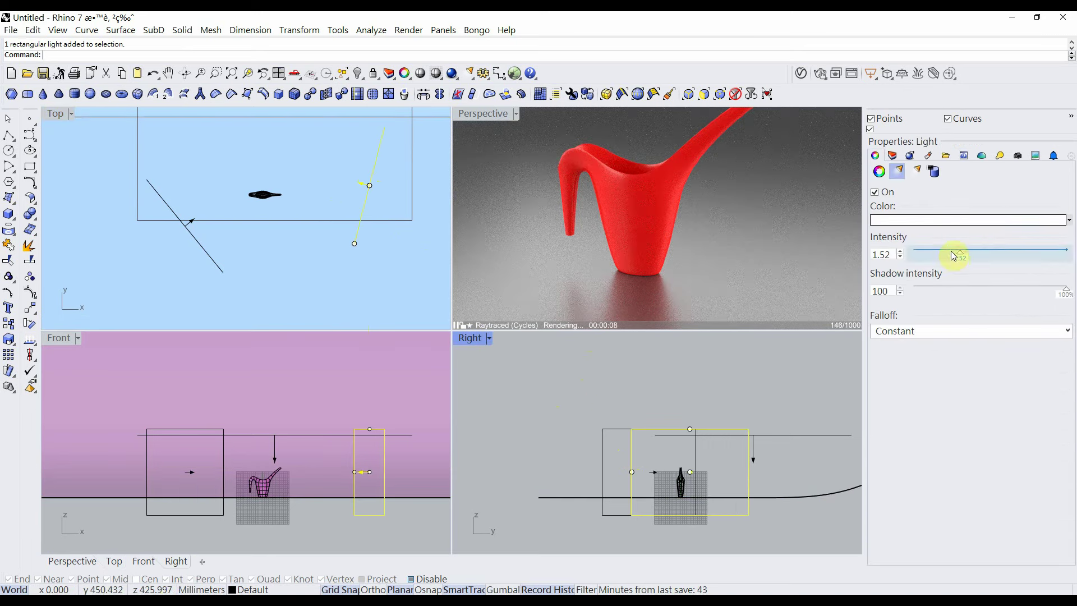
{"action": "left_click_drag", "start_coordinate": [953, 256], "coordinate": [946, 255]}
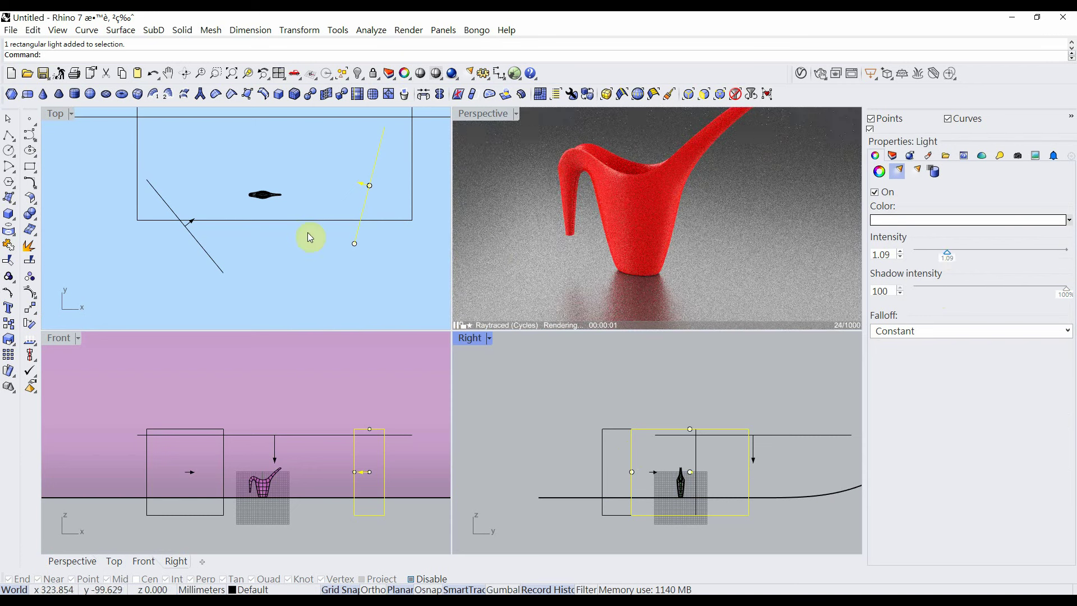
Scale the mirrored light down and move it closer to the watering can's spout side, raising it slightly
{"action": "left_click", "coordinate": [8, 339]}
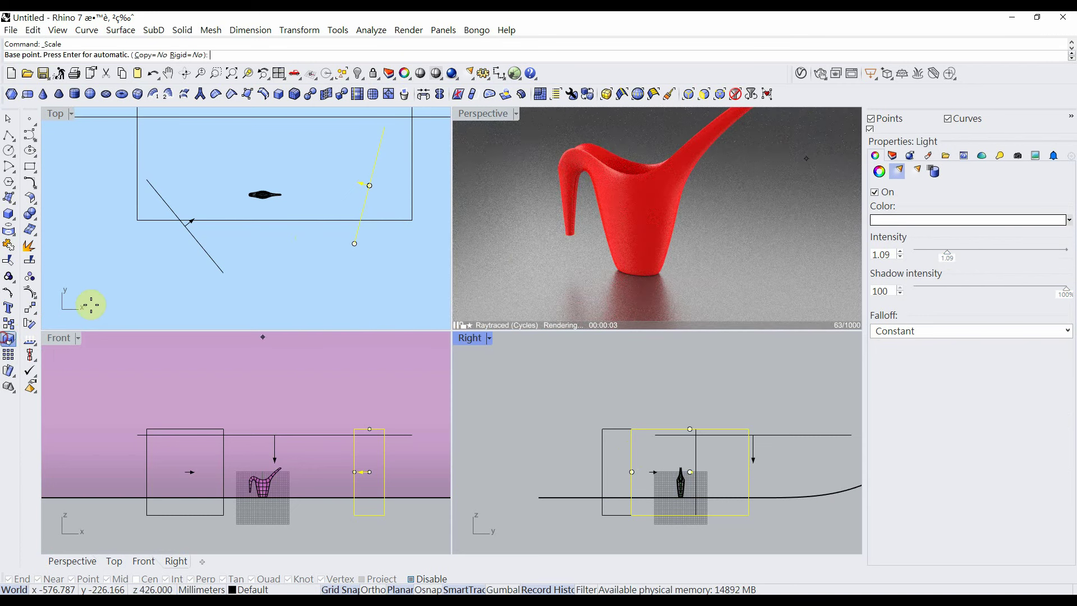
{"action": "left_click", "coordinate": [348, 197]}
{"action": "left_click", "coordinate": [406, 155]}
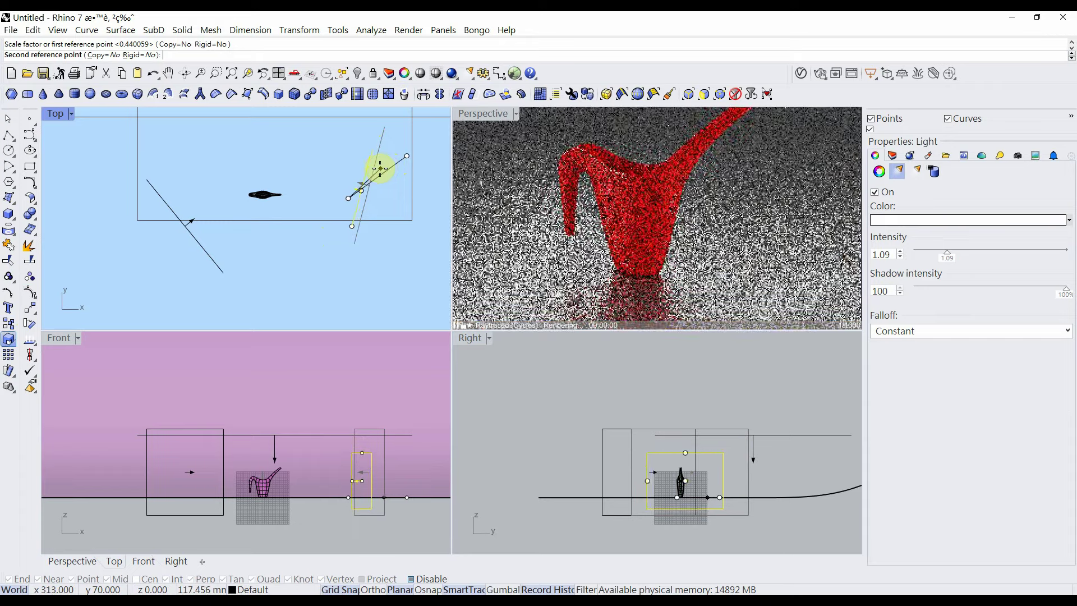
{"action": "left_click", "coordinate": [380, 168]}
{"action": "left_click_drag", "start_coordinate": [353, 469], "coordinate": [325, 461]}
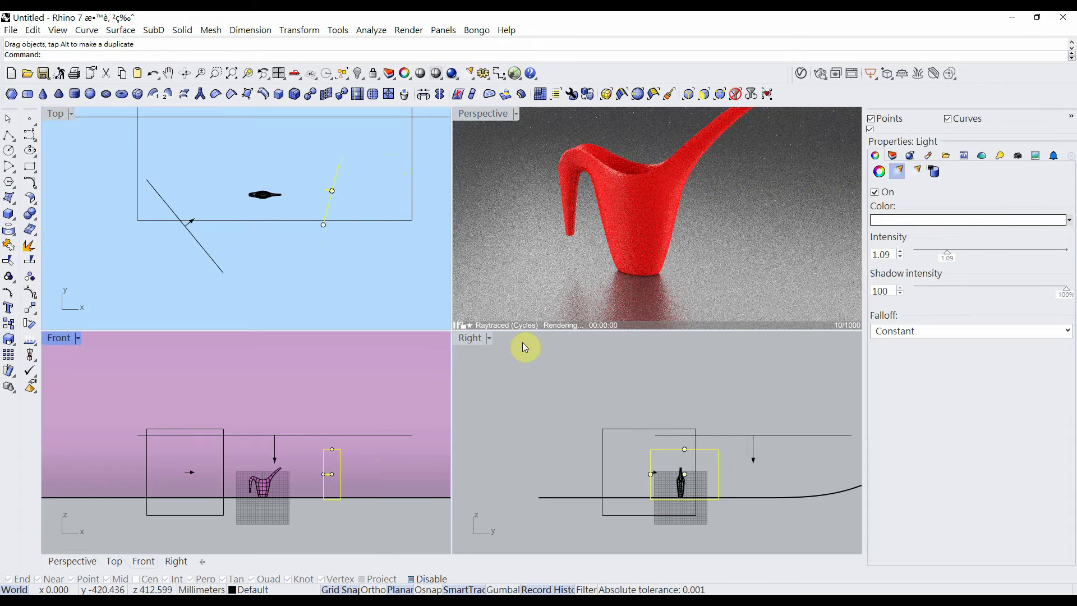
Reframe the render to show the whole watering can, and move the overhead light higher and farther back in the Right view
{"action": "right_click_drag", "start_coordinate": [672, 294], "coordinate": [672, 288]}
{"action": "right_click_drag", "start_coordinate": [672, 216], "coordinate": [674, 213]}
{"action": "left_click", "coordinate": [735, 437]}
{"action": "left_click_drag", "start_coordinate": [735, 437], "coordinate": [759, 406]}
{"action": "scroll", "coordinate": [711, 398], "scroll_direction": "down", "scroll_amount": 3}
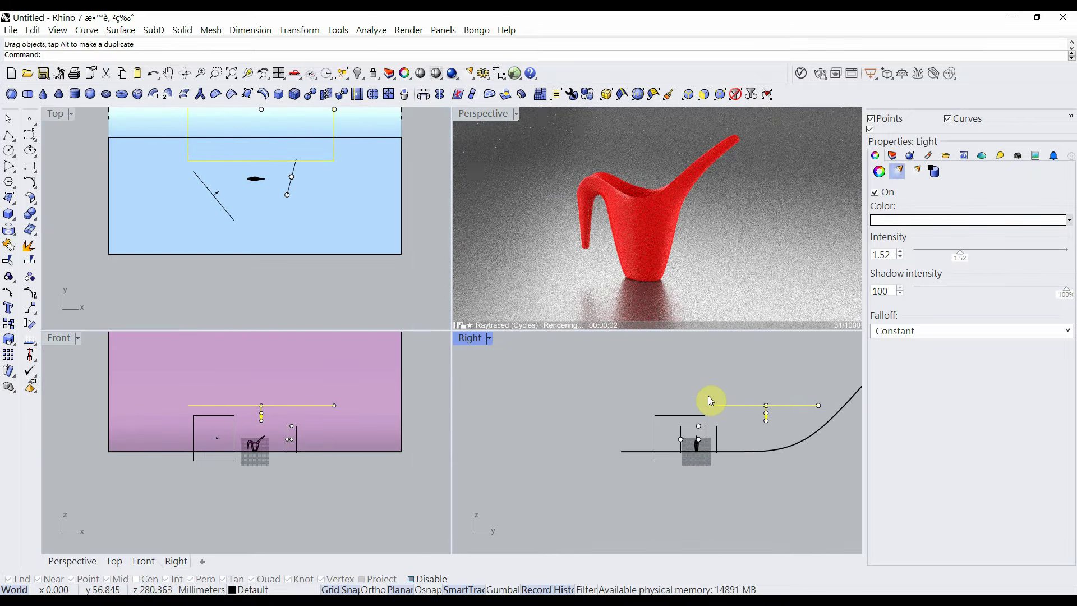
{"action": "scroll", "coordinate": [708, 395], "scroll_direction": "up", "scroll_amount": 2}
{"action": "right_click_drag", "start_coordinate": [723, 395], "coordinate": [683, 427]}
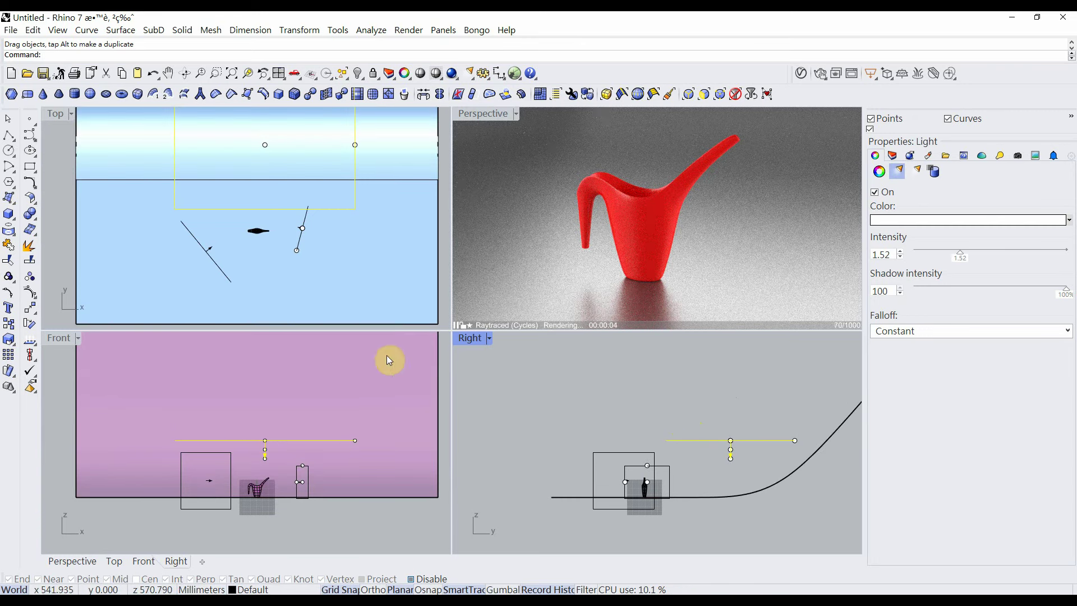
Move the backdrop slightly forward in the Top view and clear the selection
{"action": "left_click", "coordinate": [222, 275]}
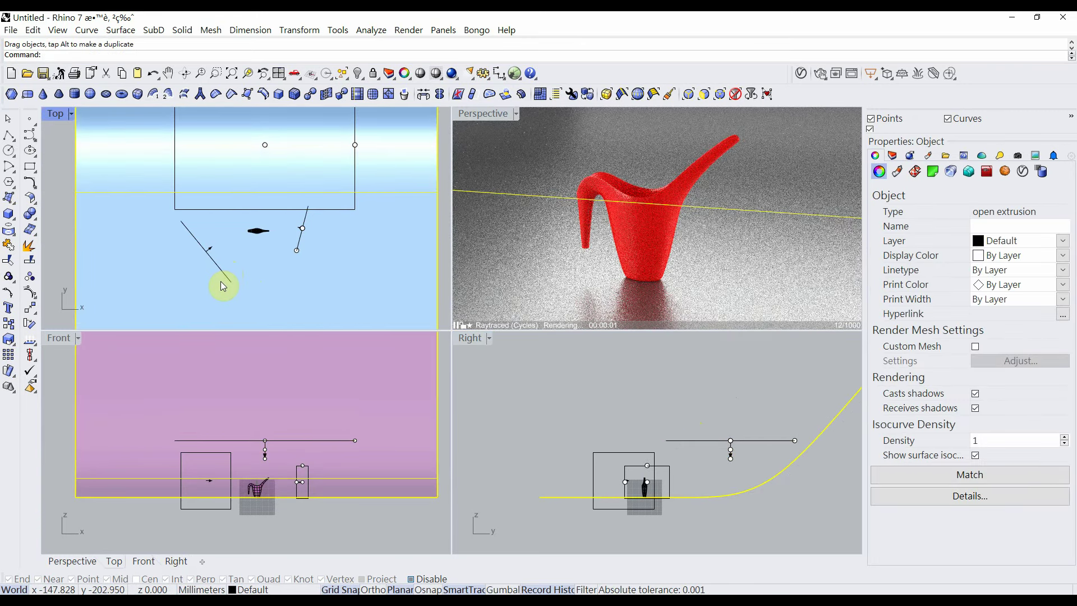
{"action": "left_click", "coordinate": [715, 369]}
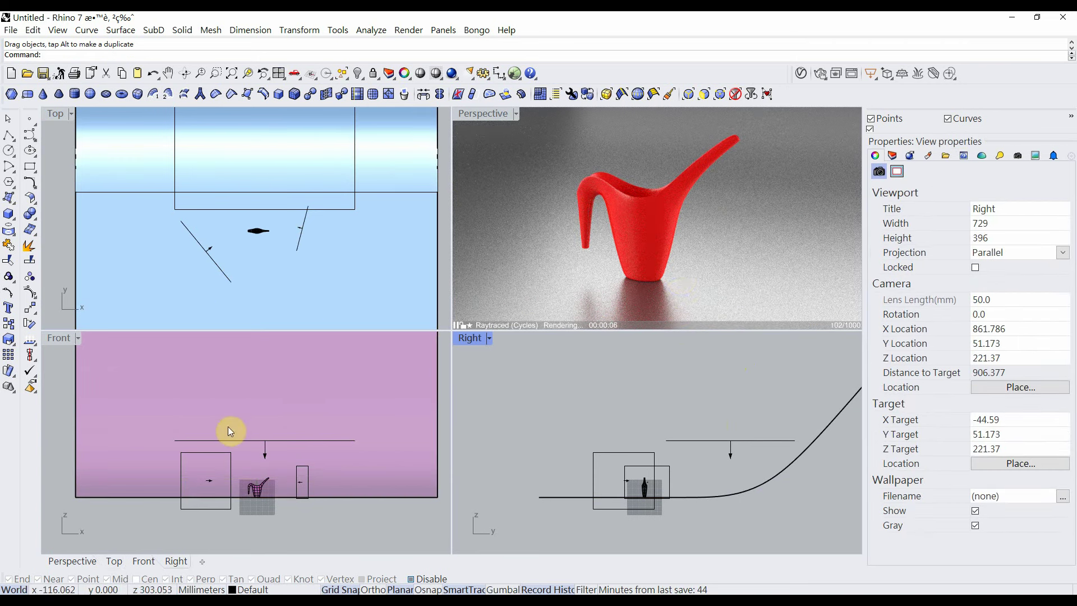
Raise both side lights in the Front view, and move each slightly farther from the watering can in the Top view
{"action": "left_click", "coordinate": [218, 455]}
{"action": "left_click_drag", "start_coordinate": [218, 455], "coordinate": [217, 441]}
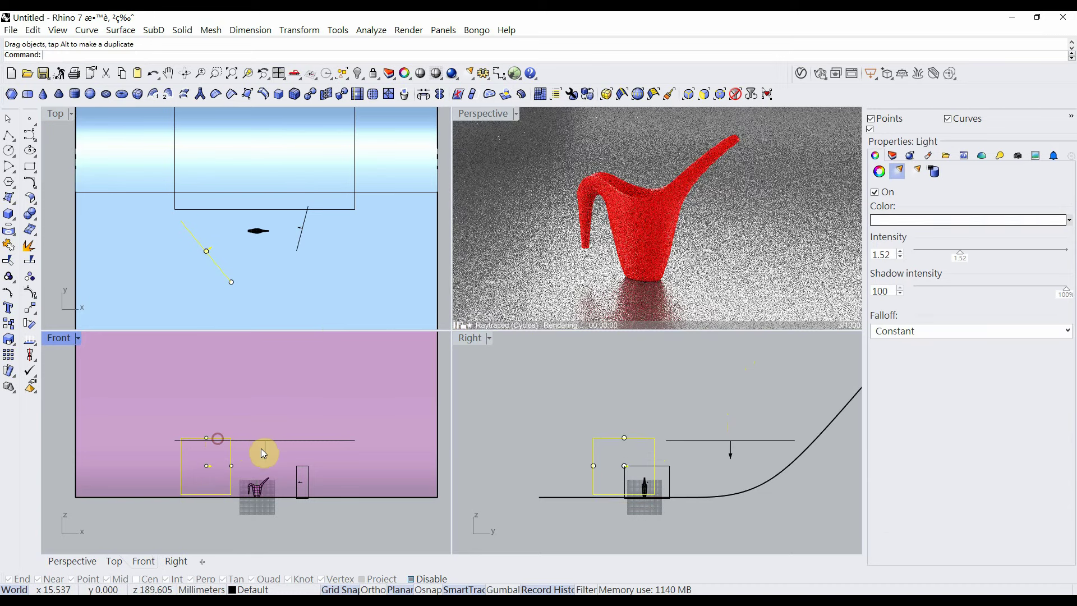
{"action": "left_click_drag", "start_coordinate": [295, 471], "coordinate": [286, 449]}
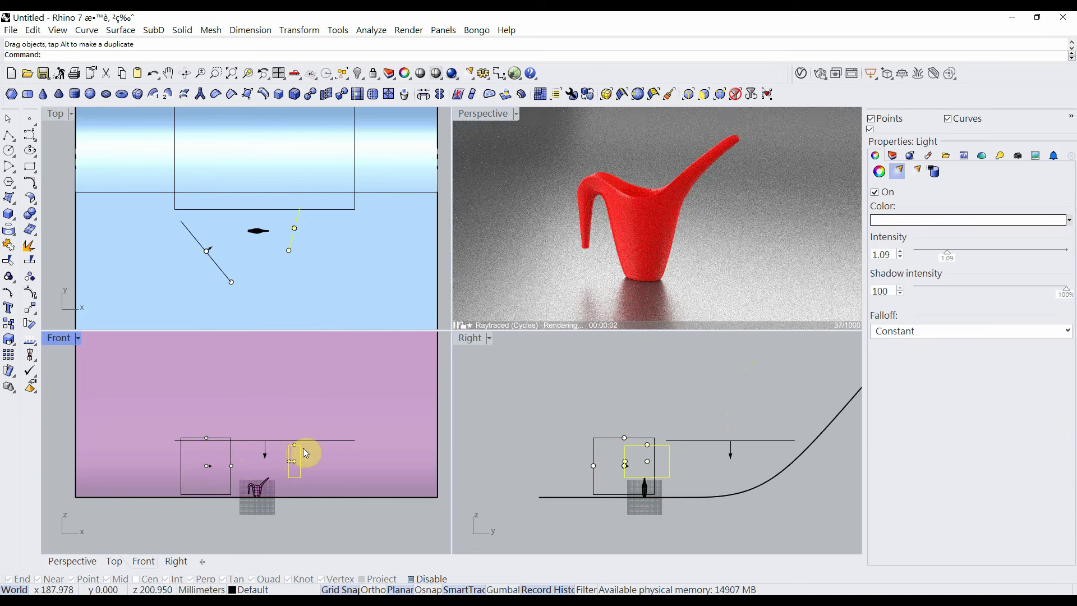
{"action": "mouse_move", "coordinate": [294, 242]}
{"action": "left_mouse_down"}
{"action": "mouse_move", "coordinate": [284, 258]}
{"action": "mouse_move", "coordinate": [303, 237]}
{"action": "left_mouse_up"}
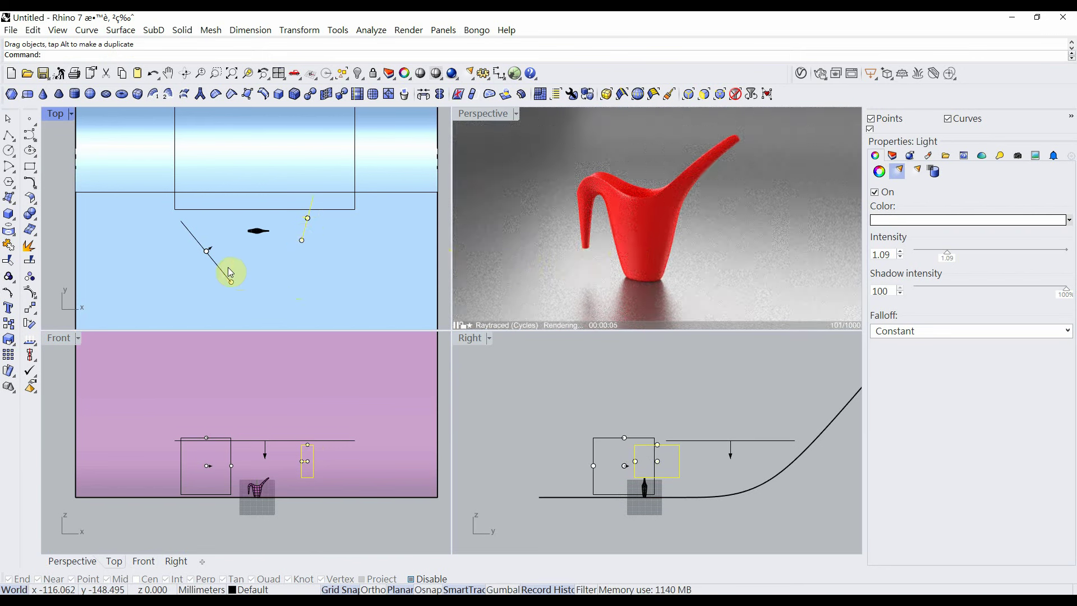
{"action": "left_click_drag", "start_coordinate": [218, 267], "coordinate": [215, 286]}
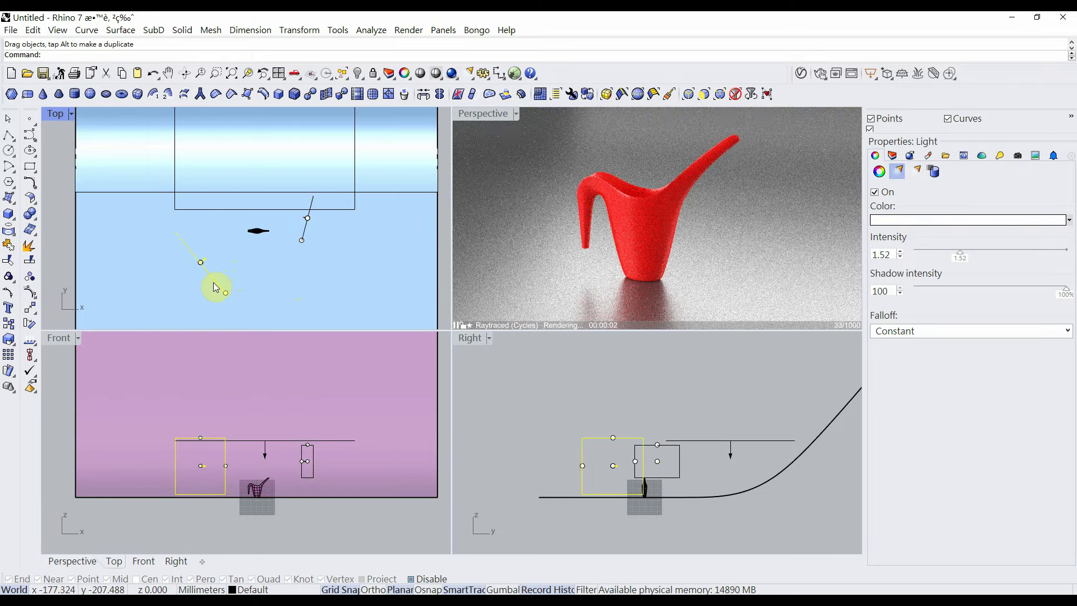
Move the overhead light higher and slightly farther back in the Right view, and make the Perspective view active
{"action": "left_click", "coordinate": [583, 373]}
{"action": "left_click_drag", "start_coordinate": [718, 440], "coordinate": [731, 411]}
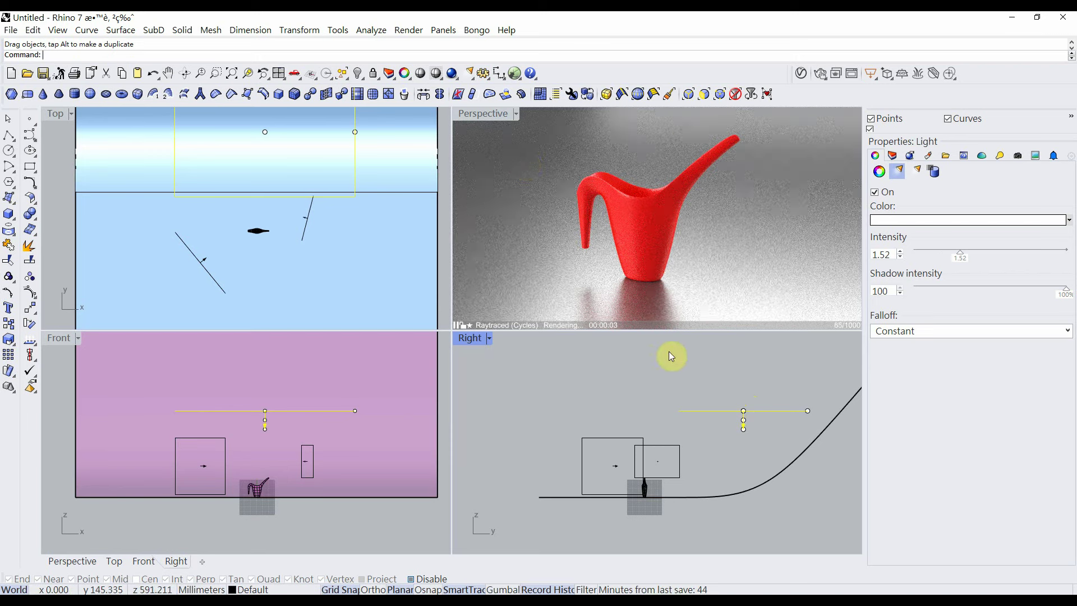
{"action": "left_click", "coordinate": [493, 112]}
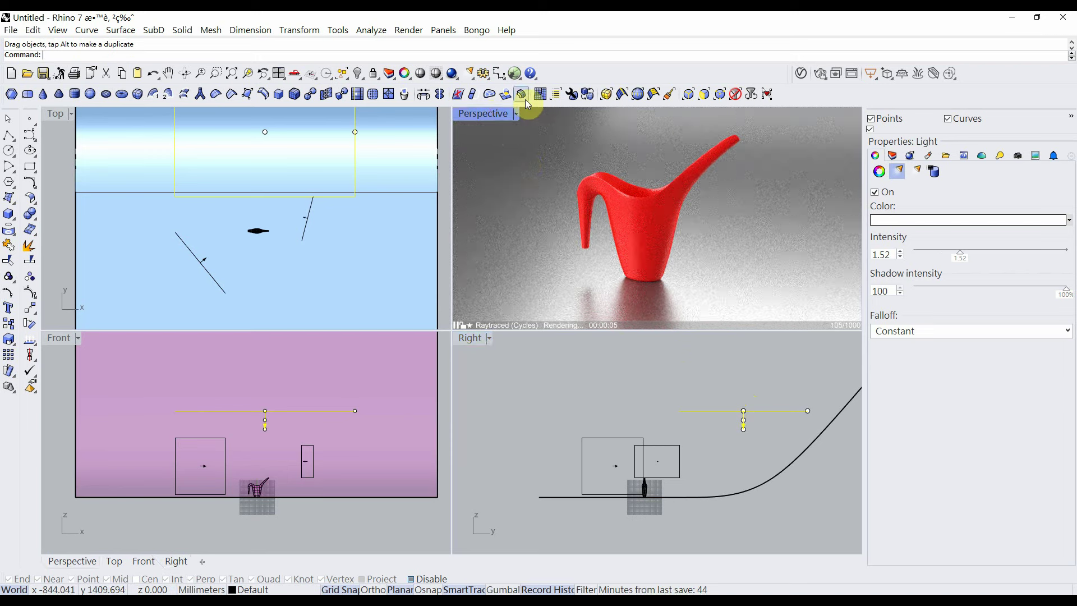
Set the reflectivity of the Custom (1) material to 67% and maximize the Perspective view
{"action": "left_click", "coordinate": [928, 155]}
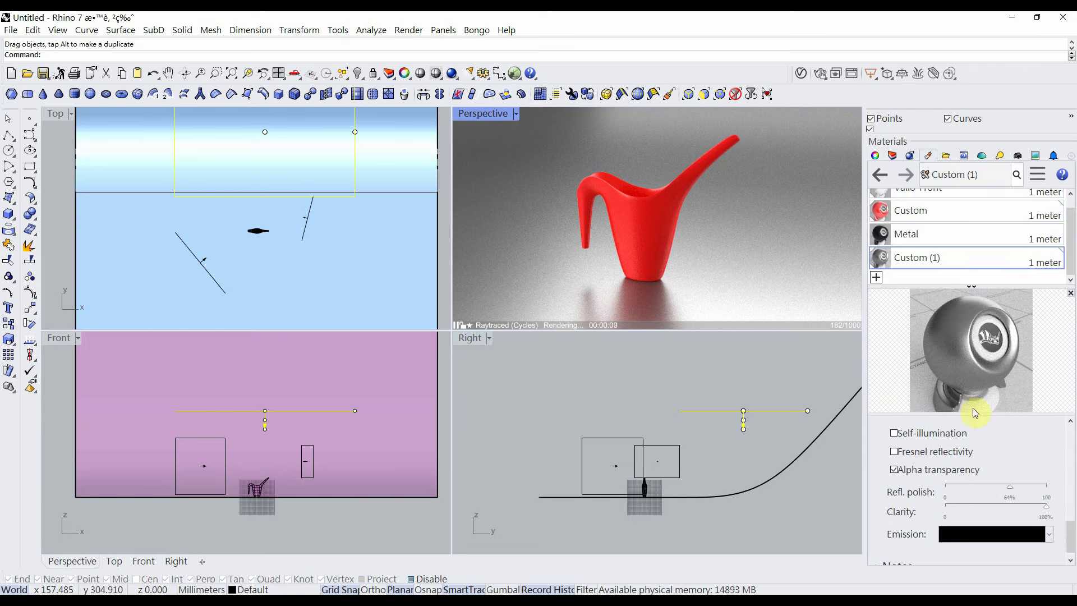
{"action": "left_click_drag", "start_coordinate": [1071, 528], "coordinate": [1071, 530]}
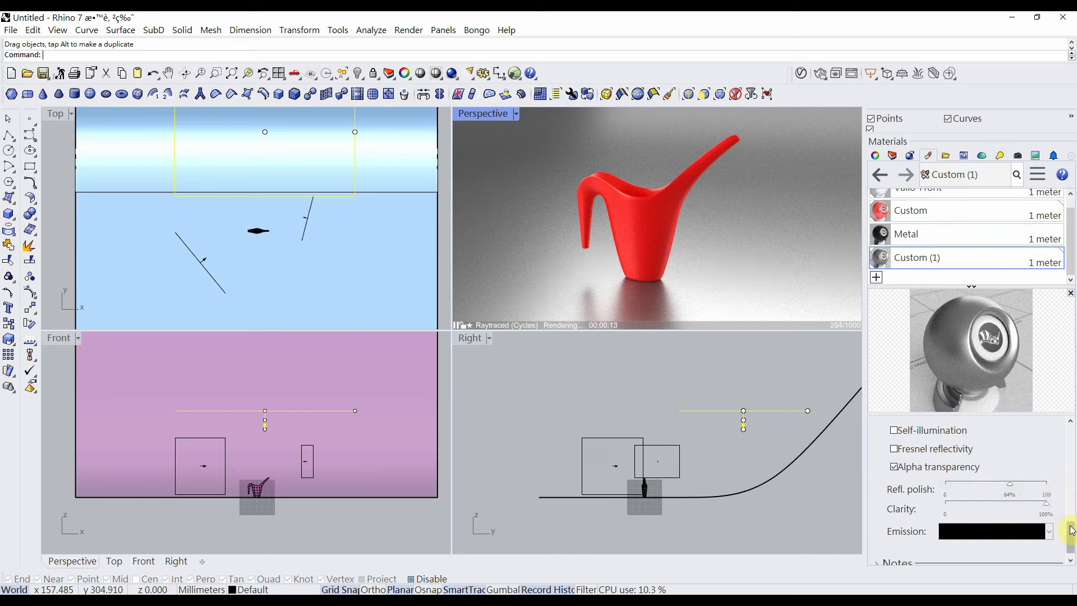
{"action": "left_click_drag", "start_coordinate": [1071, 531], "coordinate": [1071, 466]}
{"action": "left_click_drag", "start_coordinate": [947, 453], "coordinate": [931, 454]}
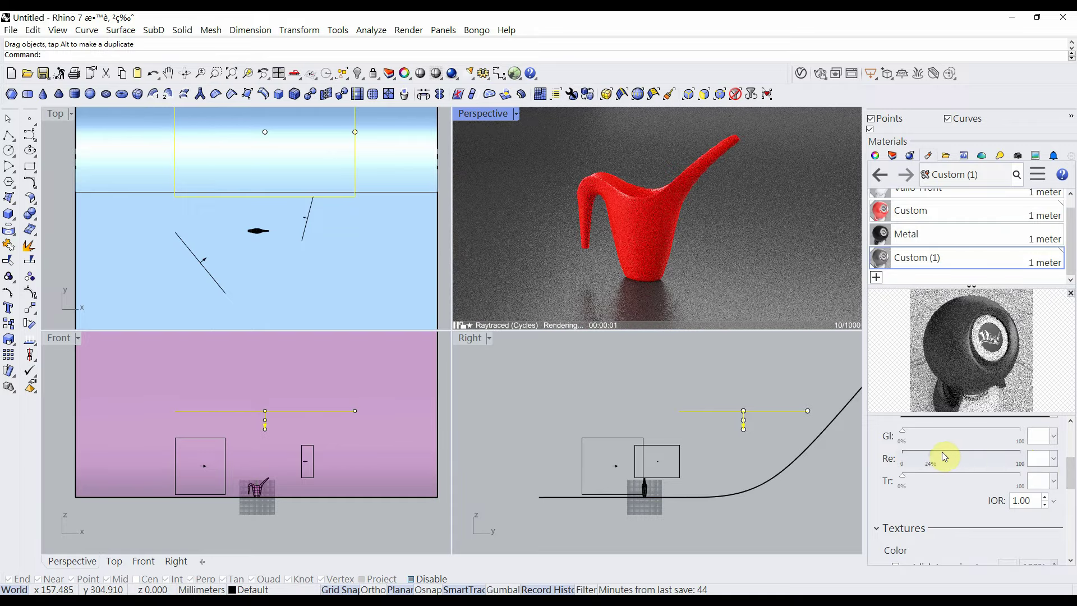
{"action": "left_click", "coordinate": [979, 454]}
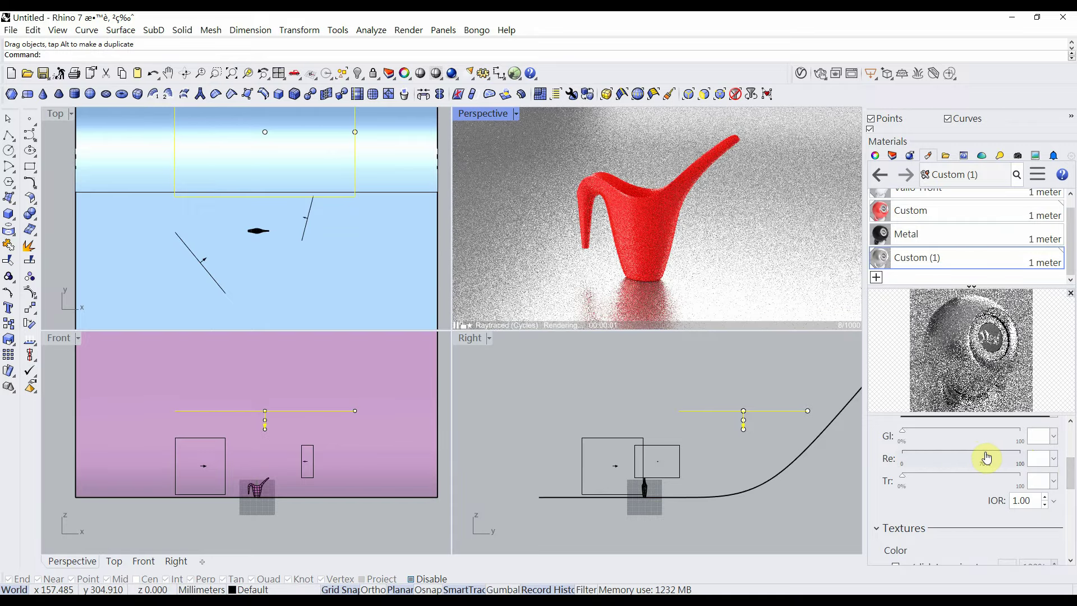
{"action": "left_click", "coordinate": [980, 455]}
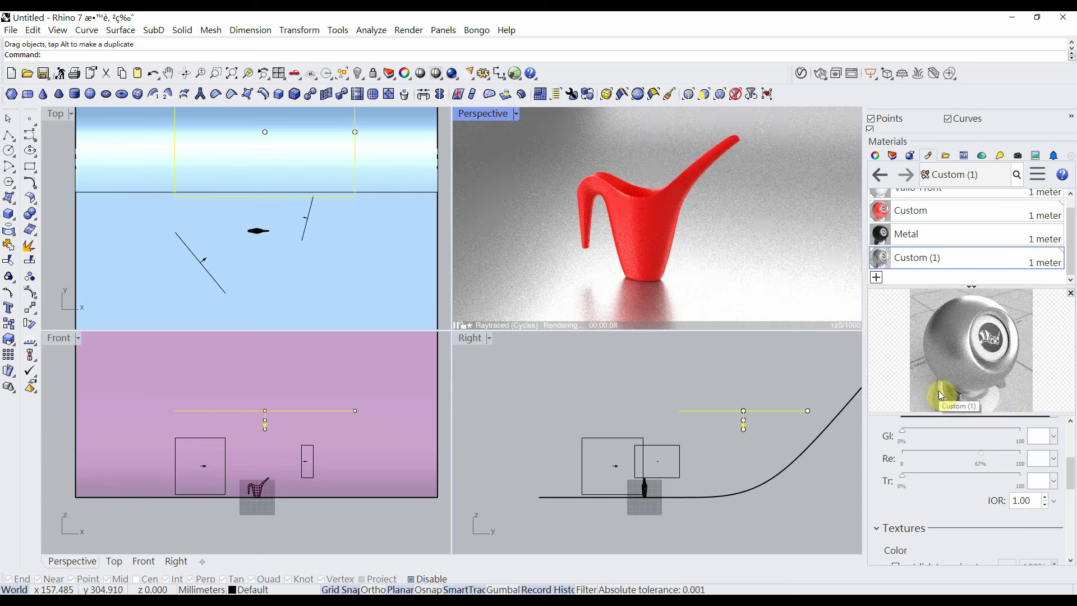
{"action": "double_click", "coordinate": [490, 112]}
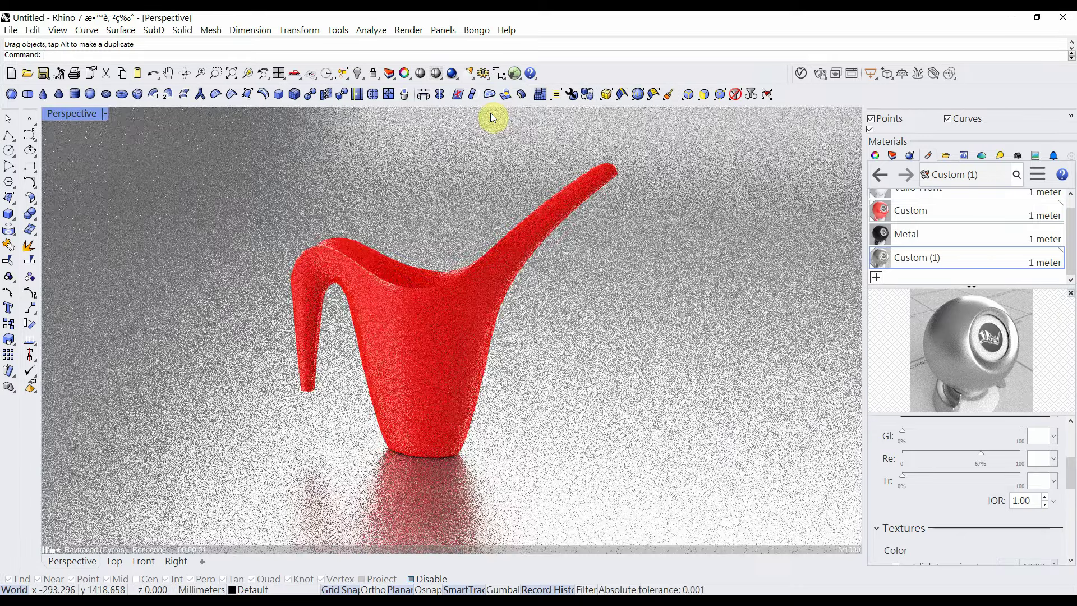